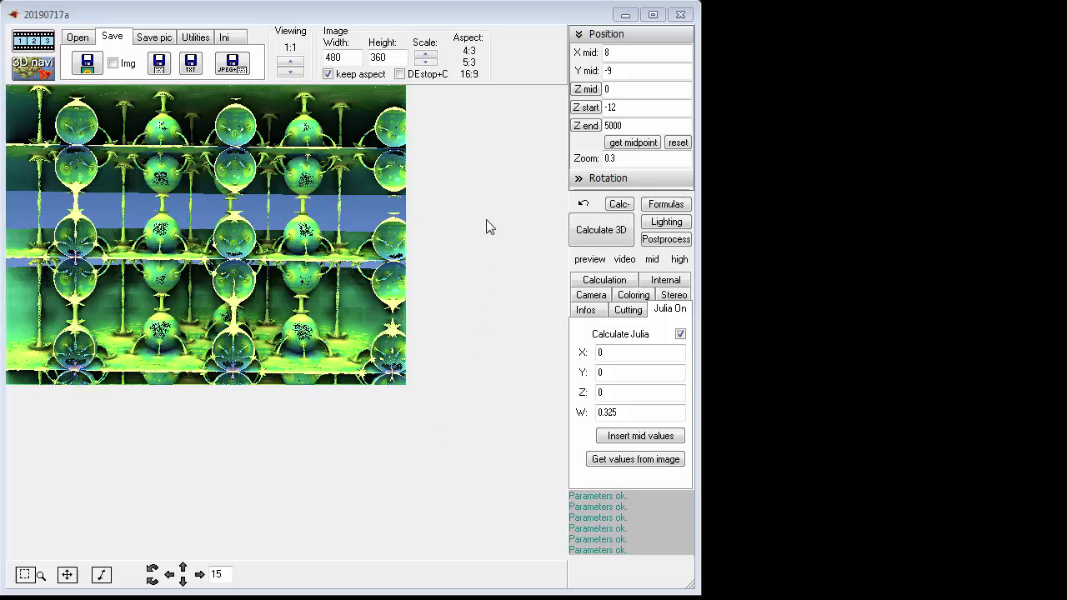
# Step: Review formula 1, Amazing Box (Scale 1.5, Min R 0, Fold 1), without changing the formula
pyautogui.click(665, 205)
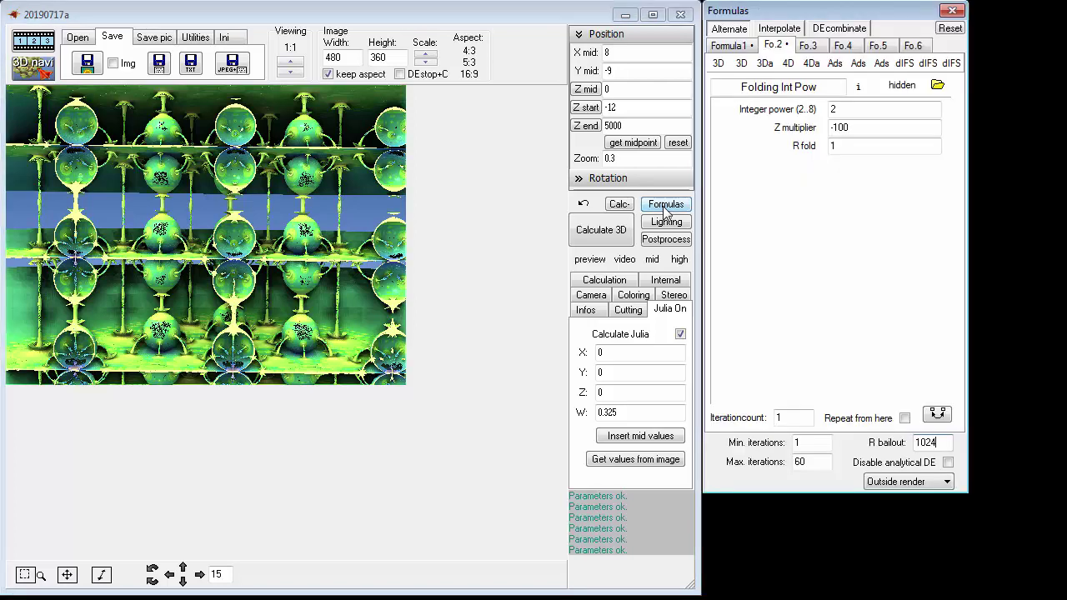
pyautogui.click(734, 45)
pyautogui.click(741, 63)
pyautogui.click(742, 44)
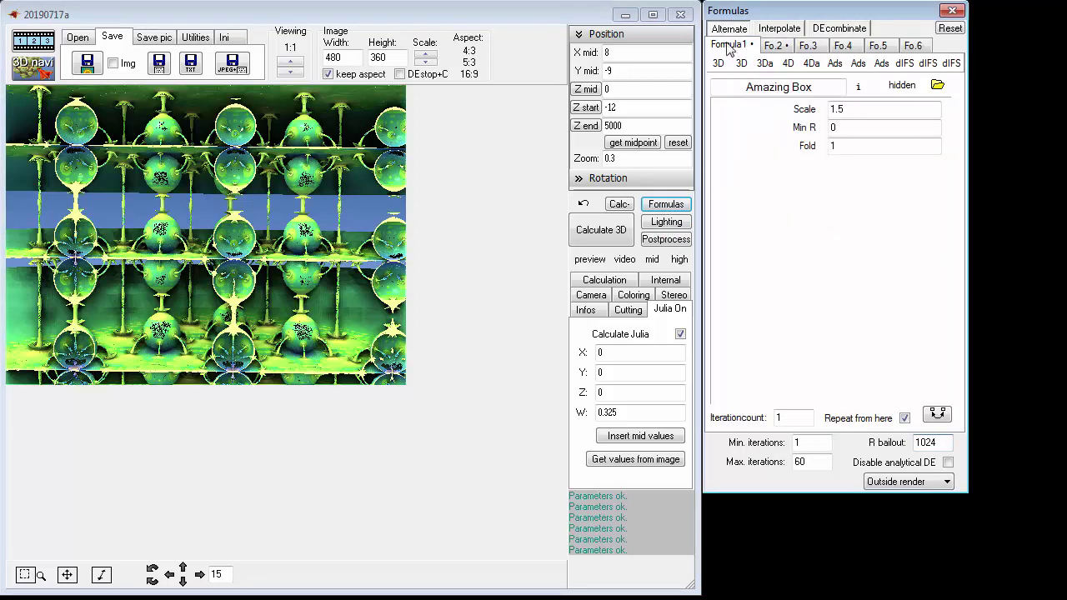
pyautogui.click(742, 63)
pyautogui.click(741, 64)
pyautogui.click(762, 65)
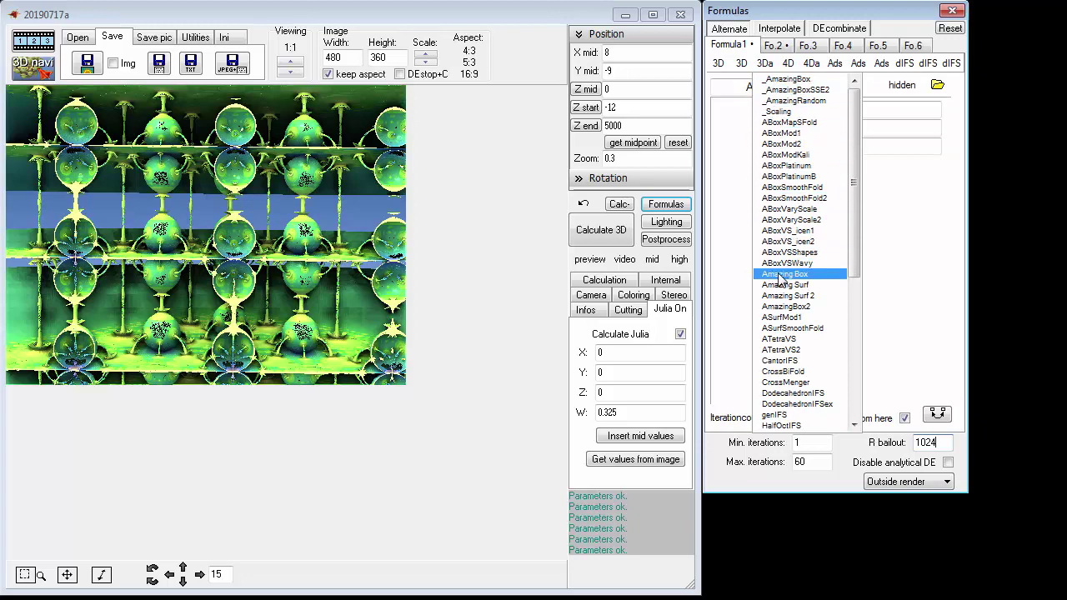
pyautogui.click(722, 133)
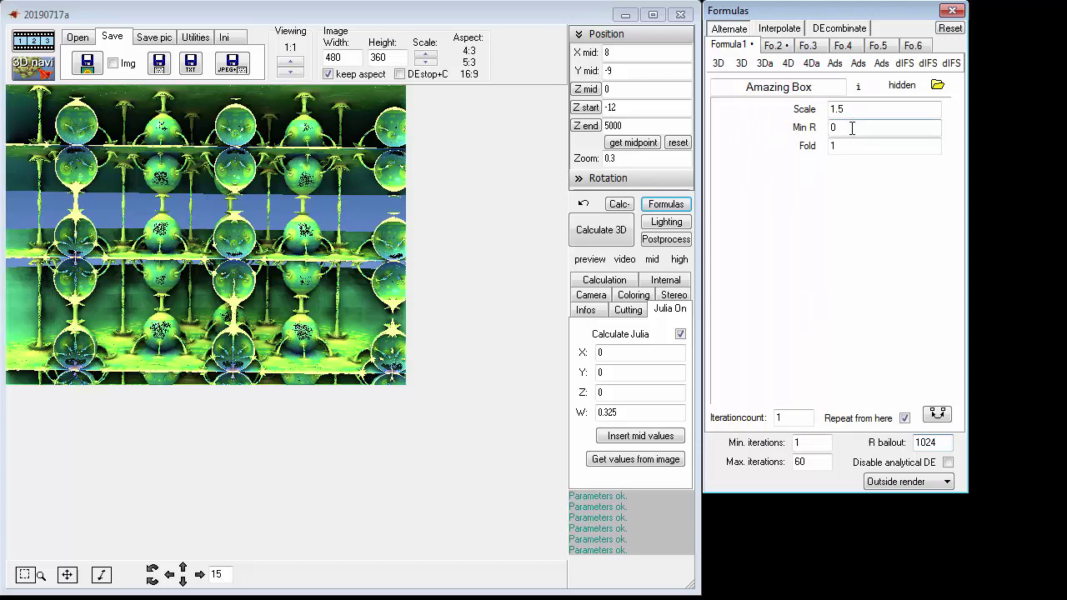
# Step: Show formula 2, Folding Int Pow, with power 2, Z multiplier -100 and R fold 1
pyautogui.click(784, 53)
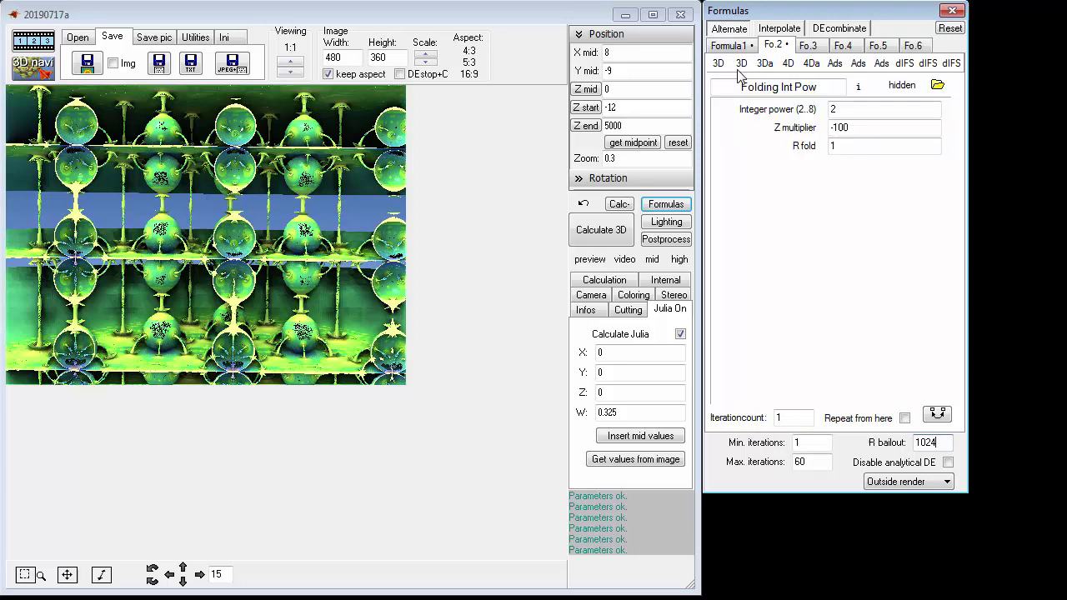
pyautogui.moveTo(722, 71)
# Step: Re-render the fractal at preview quality and expand the Position settings
pyautogui.click(589, 260)
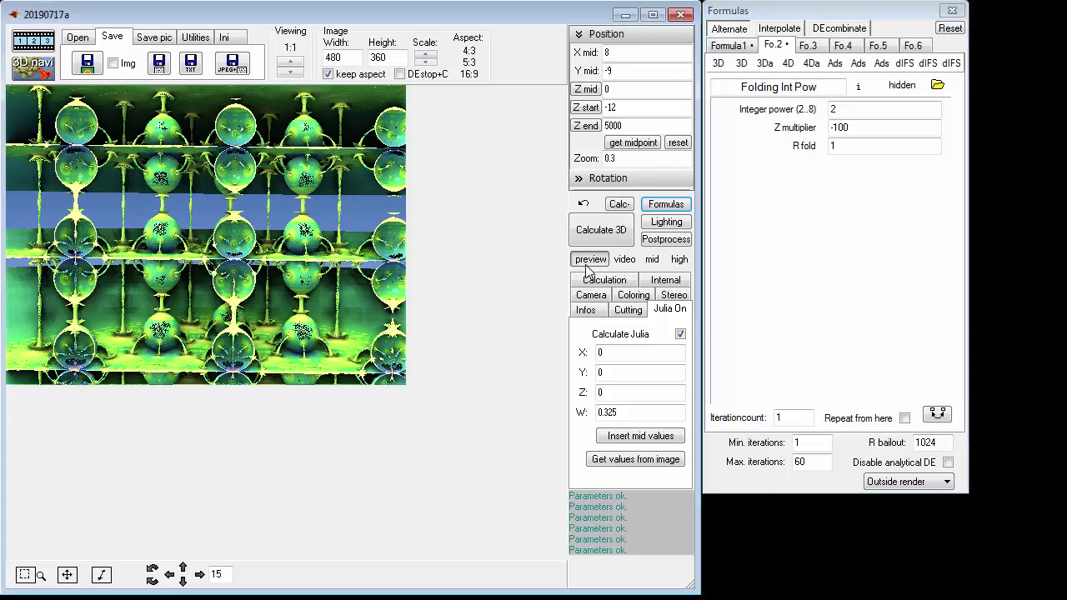
pyautogui.click(594, 244)
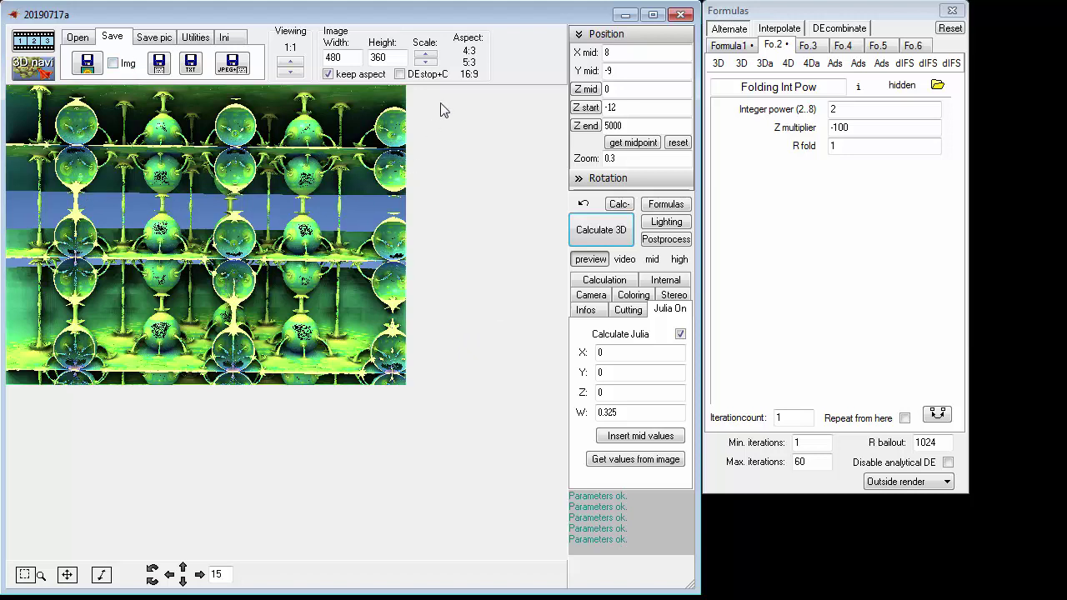
pyautogui.click(585, 37)
pyautogui.click(585, 38)
pyautogui.click(586, 39)
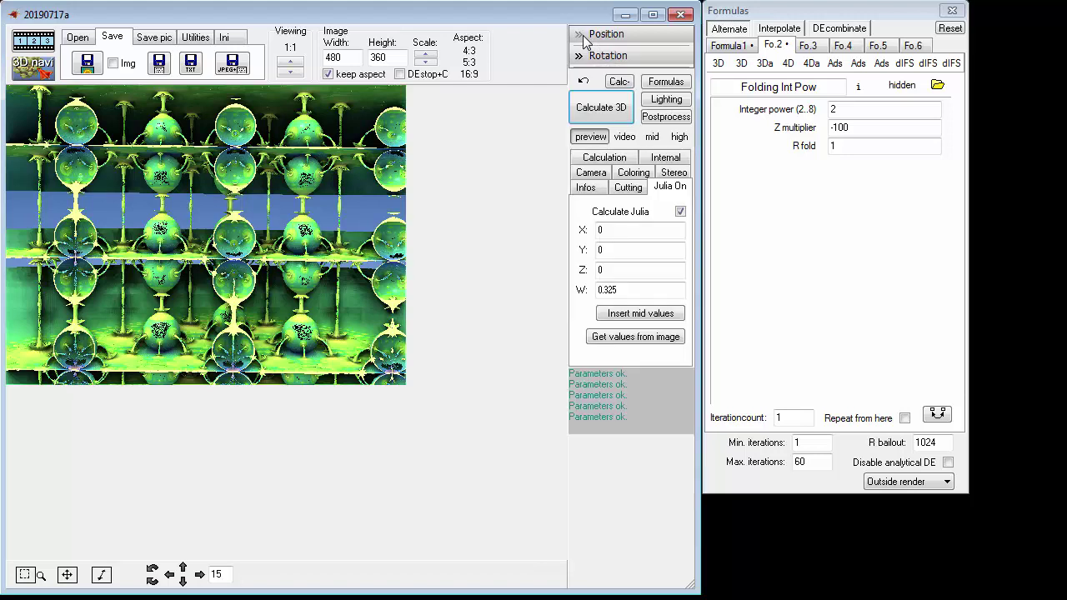
pyautogui.click(585, 40)
# Step: Review the position values: X mid 8, Y mid -9, Z start -12, Z end 5000, zoom 0.3
pyautogui.click(636, 53)
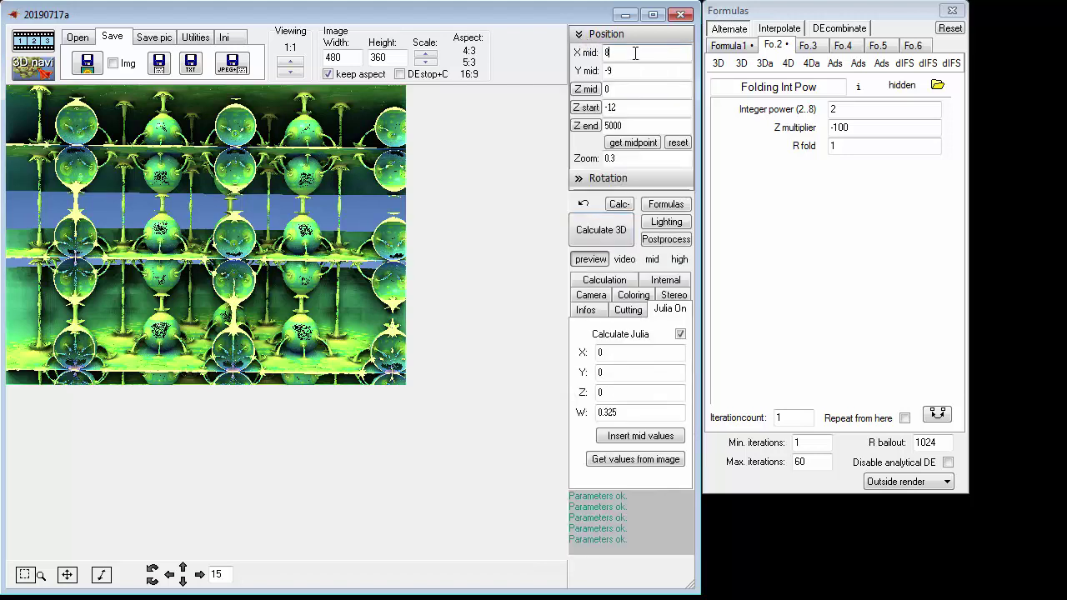
pyautogui.click(627, 71)
pyautogui.click(635, 107)
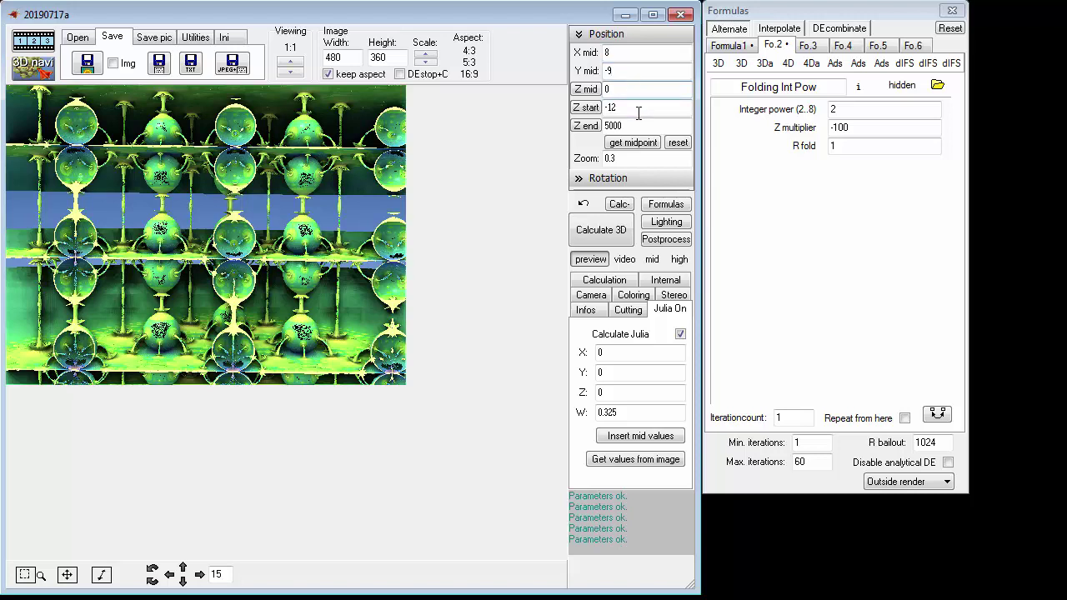
pyautogui.click(639, 125)
pyautogui.click(629, 158)
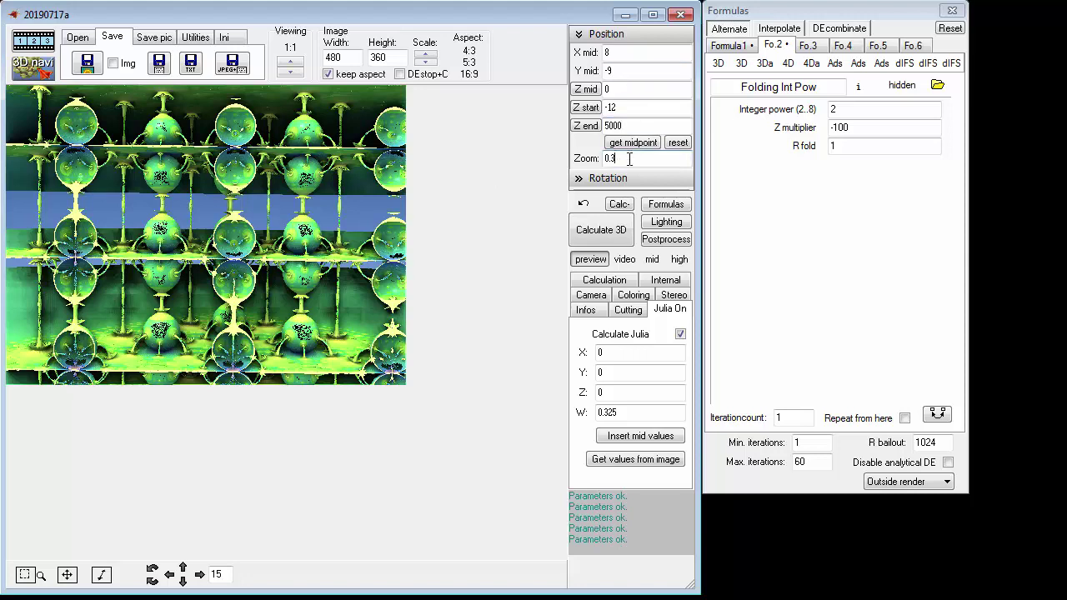
# Step: Check the rotation angles X -88, Y -0.6, Z -44, then collapse the Position and Rotation panels
pyautogui.click(578, 34)
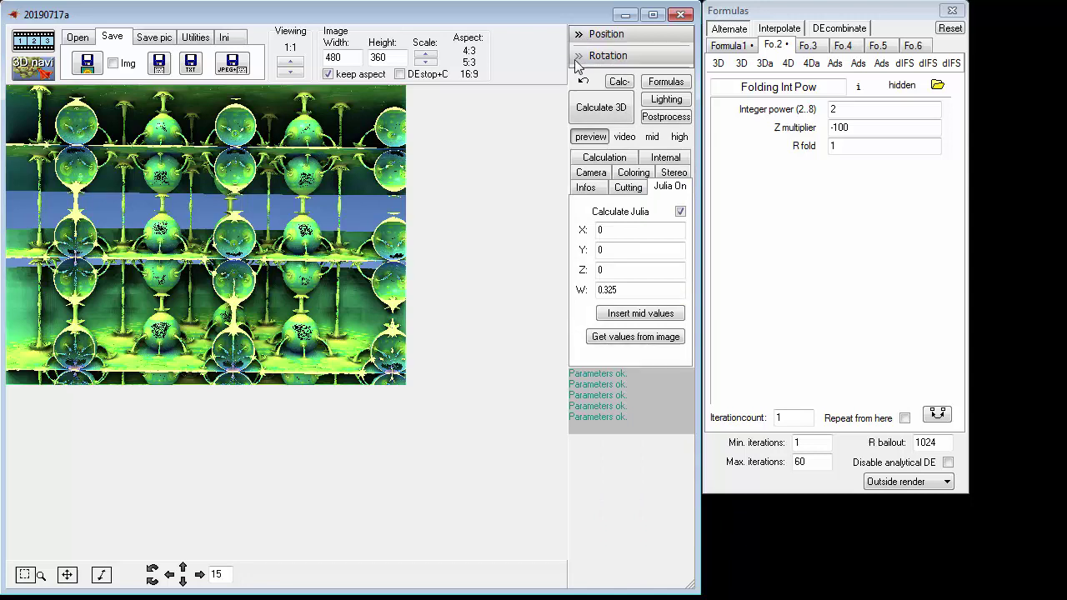
pyautogui.click(577, 58)
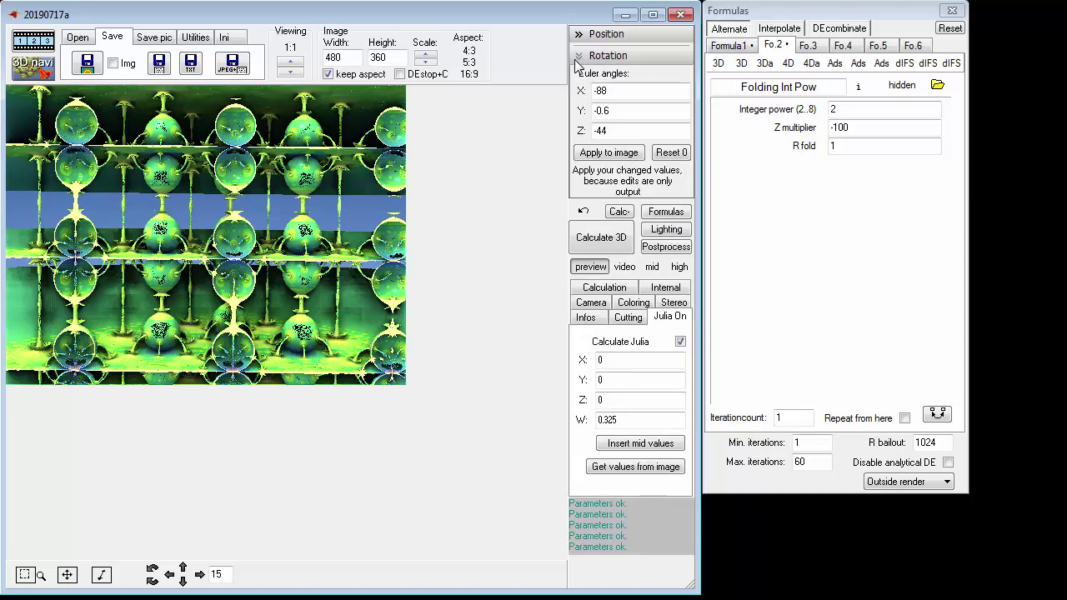
pyautogui.click(630, 131)
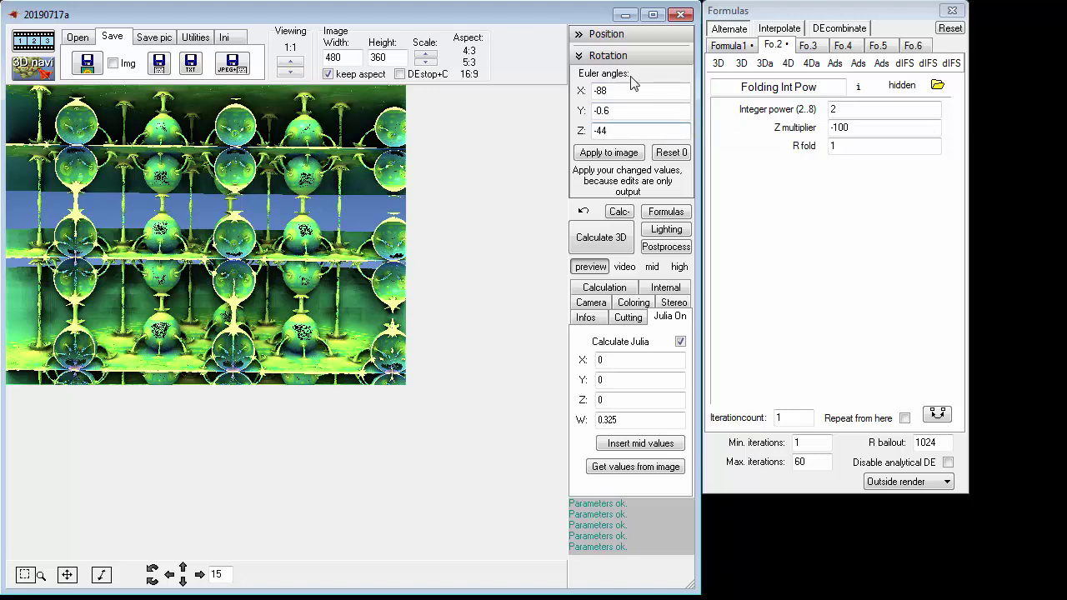
pyautogui.click(580, 56)
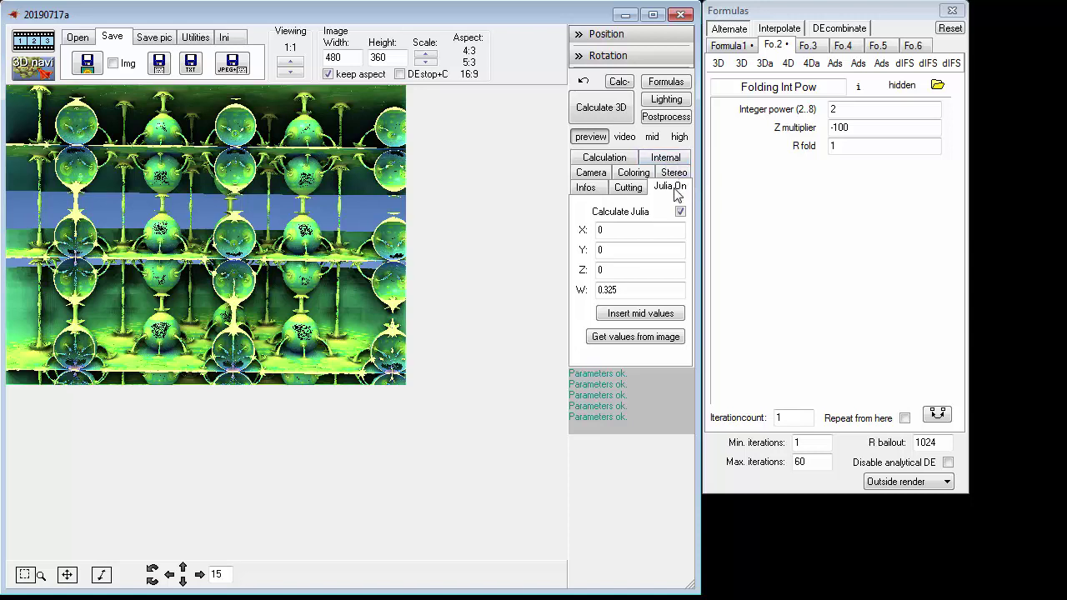
# Step: Browse the Calculation, Infos, Camera and Internal tabs, ending on the Julia settings
pyautogui.click(600, 158)
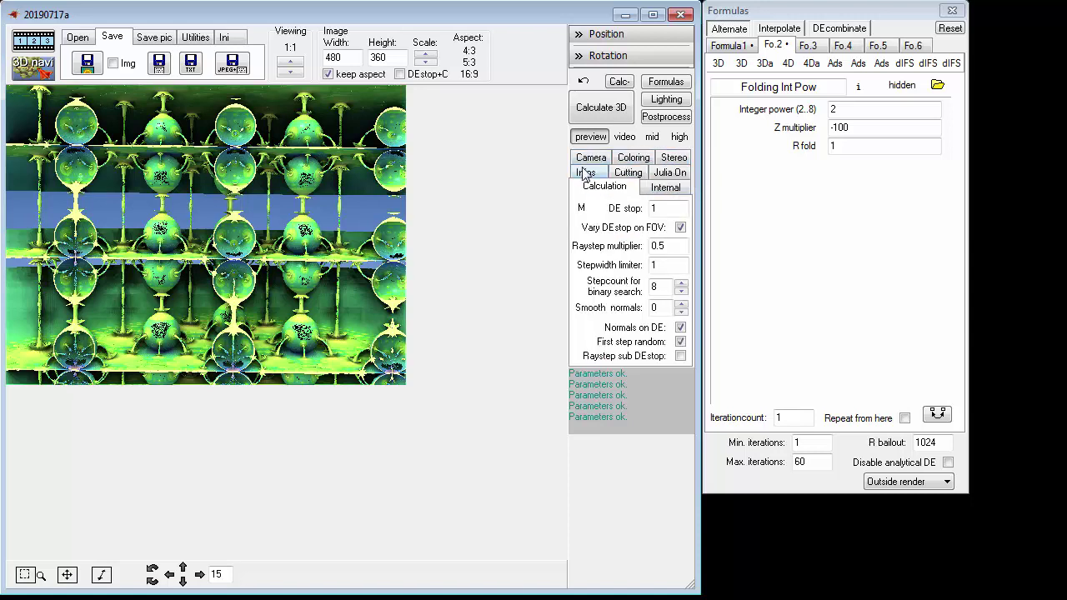
pyautogui.click(584, 172)
pyautogui.click(582, 160)
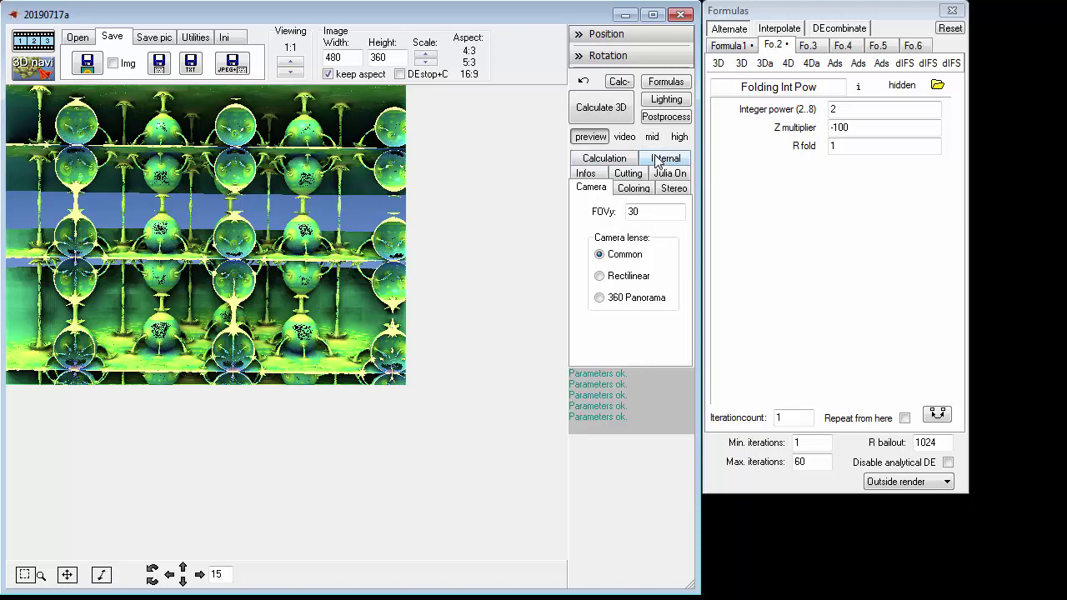
pyautogui.click(658, 156)
pyautogui.click(582, 175)
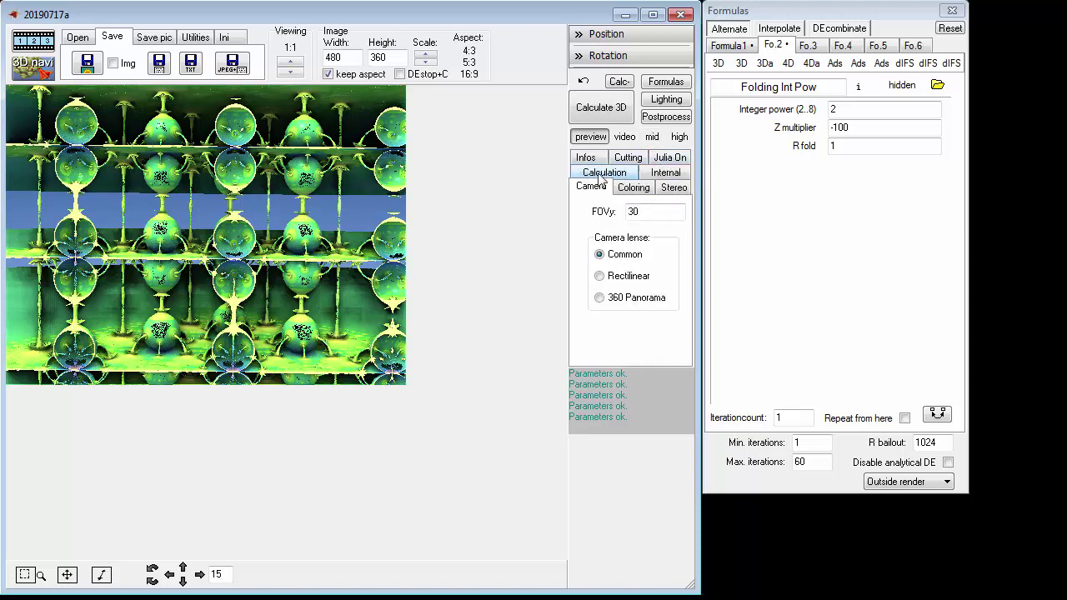
pyautogui.click(660, 160)
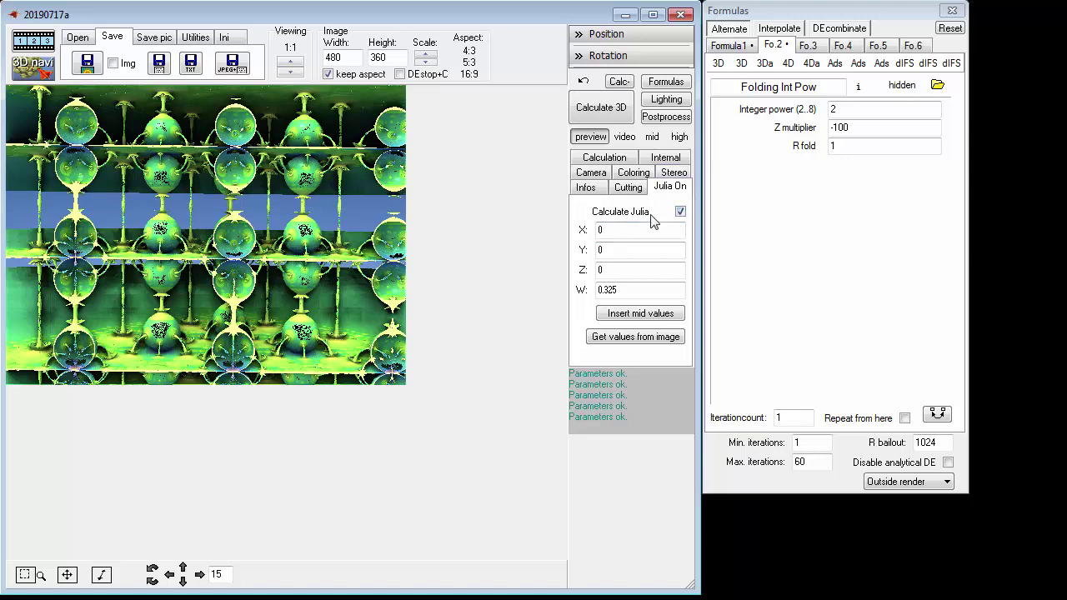
# Step: Turn on Calculate Julia, check X and W 0.325, and re-render the fractal
pyautogui.click(680, 212)
pyautogui.click(611, 234)
pyautogui.click(646, 295)
pyautogui.click(601, 116)
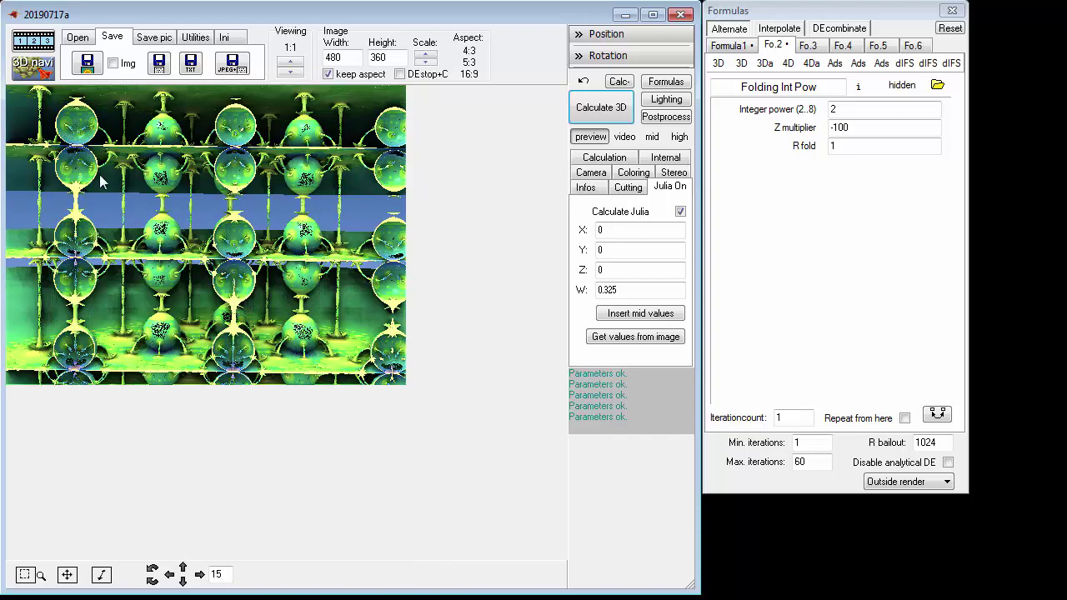
# Step: Open the fractal in the 3D navigator and move its window fully into view
pyautogui.click(32, 71)
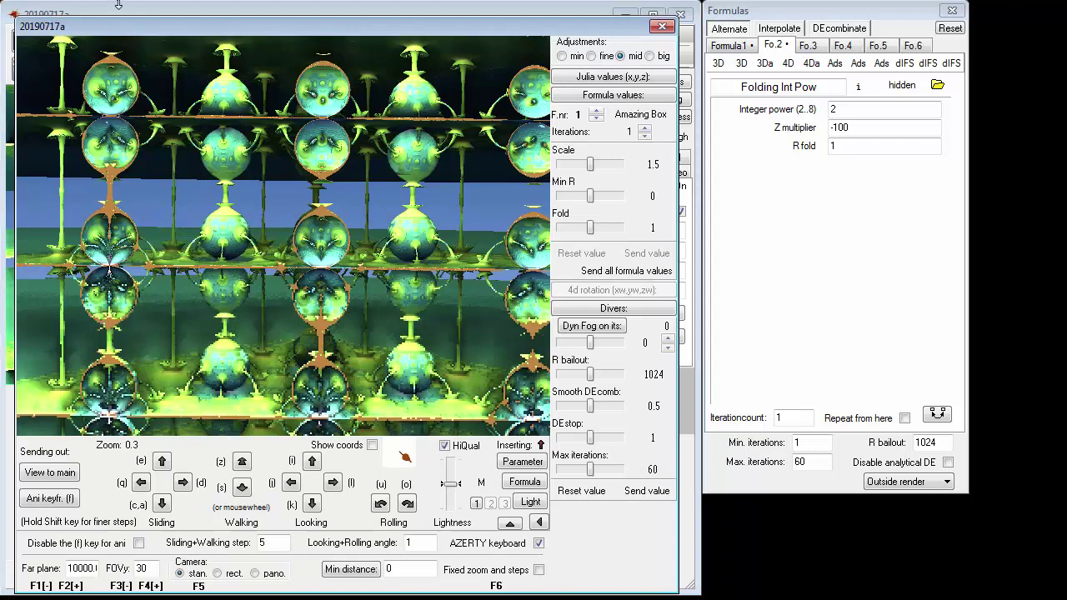
pyautogui.moveTo(127, 14)
pyautogui.mouseDown()
pyautogui.moveTo(180, 30)
pyautogui.moveTo(123, 7)
pyautogui.moveTo(121, 22)
pyautogui.mouseUp()
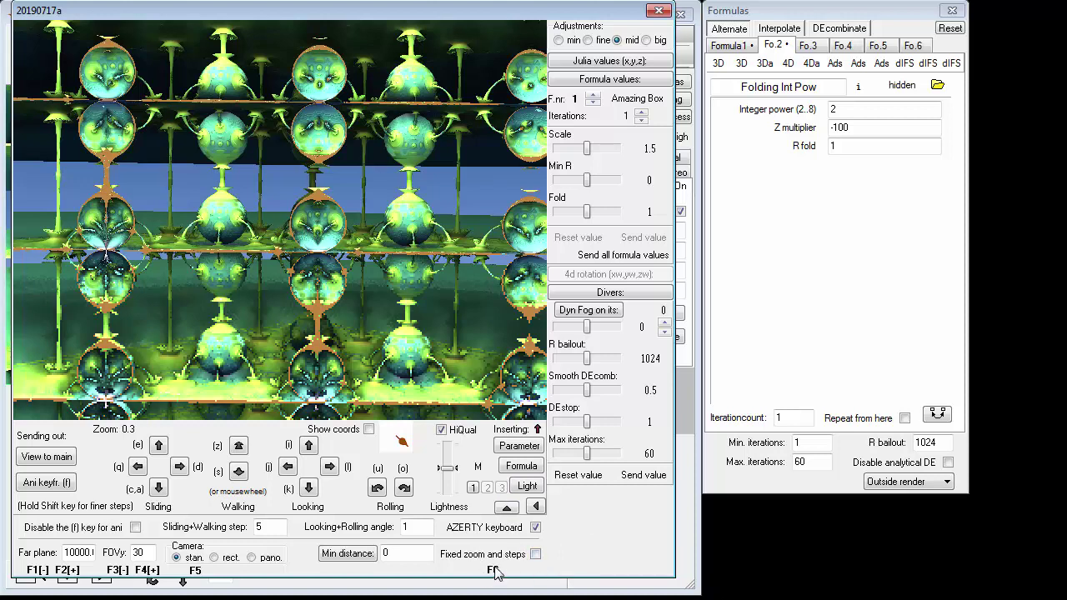
# Step: With zoom and step sizes fixed, try Min R -0.525 and larger Fold, then reset Min R 0, Fold 1
pyautogui.click(535, 555)
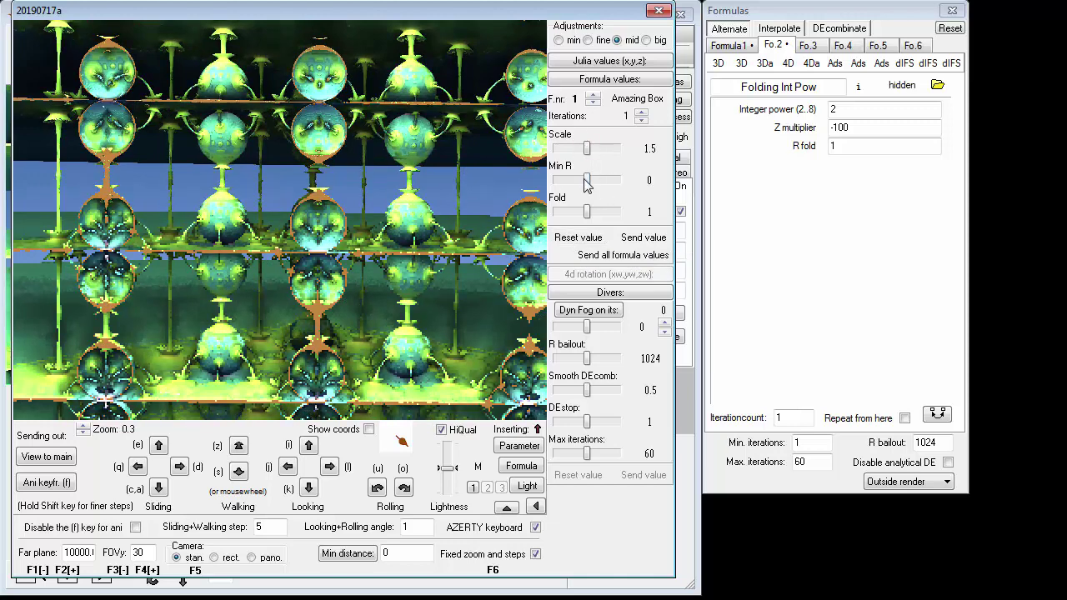
pyautogui.moveTo(589, 185)
pyautogui.mouseDown()
pyautogui.moveTo(573, 180)
pyautogui.moveTo(611, 183)
pyautogui.moveTo(596, 181)
pyautogui.mouseUp()
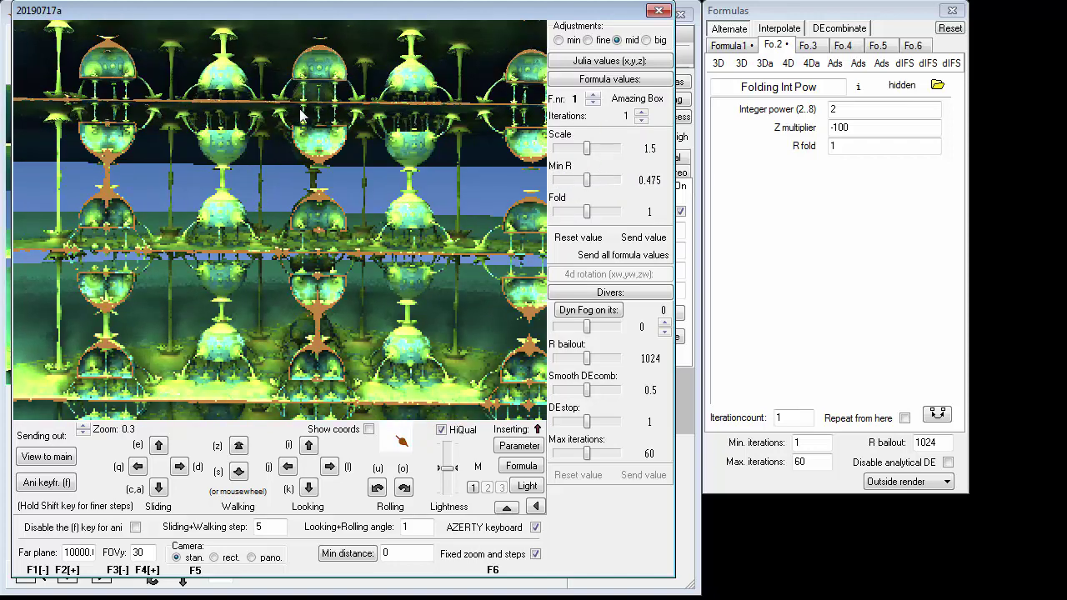
pyautogui.click(581, 241)
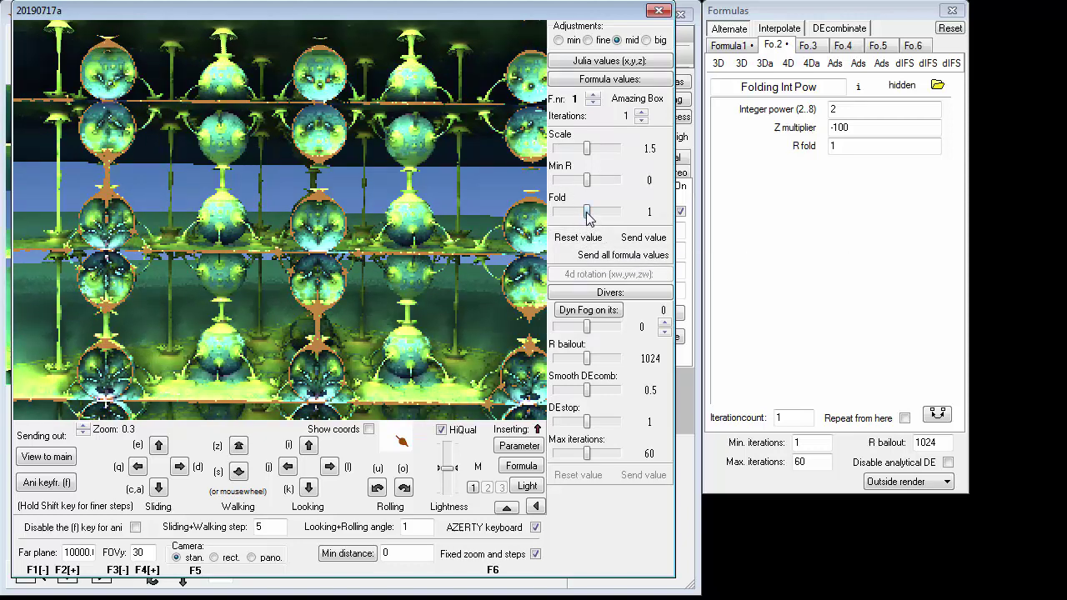
pyautogui.moveTo(586, 211)
pyautogui.mouseDown()
pyautogui.moveTo(607, 214)
pyautogui.moveTo(617, 232)
pyautogui.moveTo(615, 215)
pyautogui.moveTo(567, 214)
pyautogui.moveTo(597, 219)
pyautogui.mouseUp()
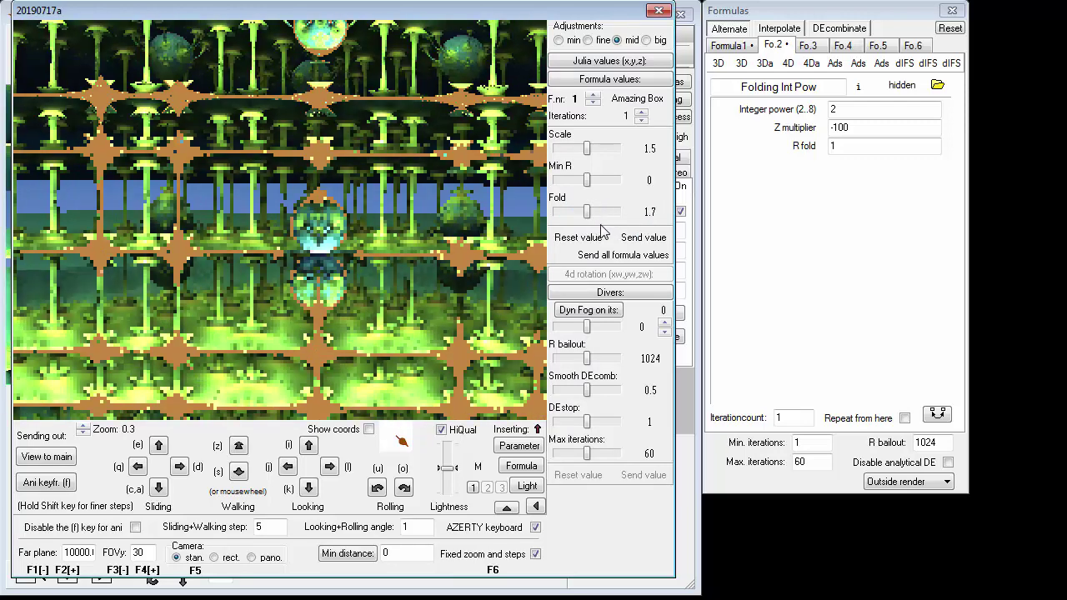
pyautogui.click(578, 237)
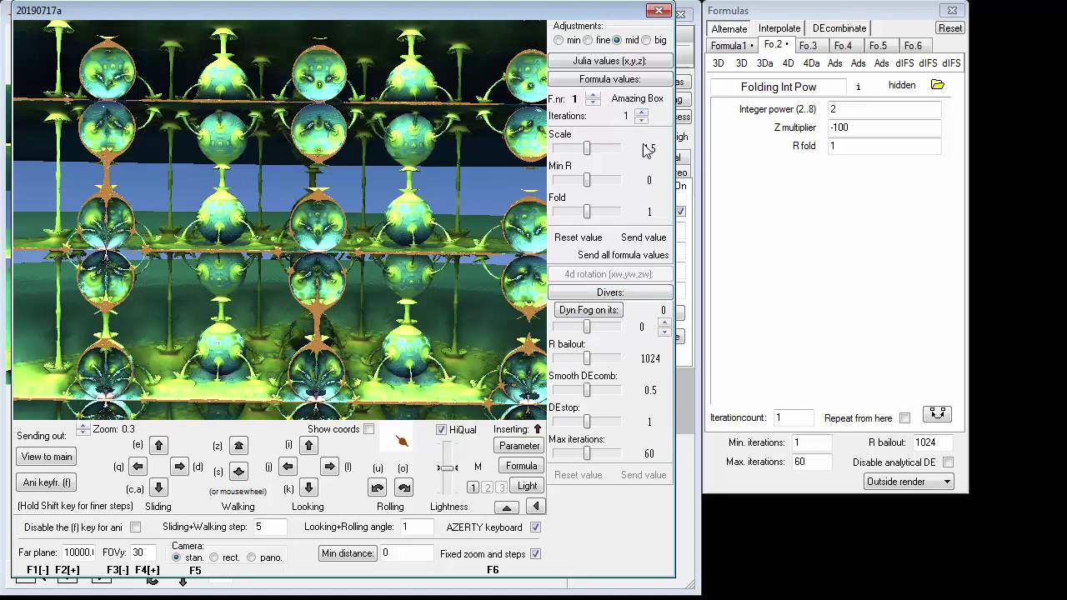
pyautogui.click(592, 96)
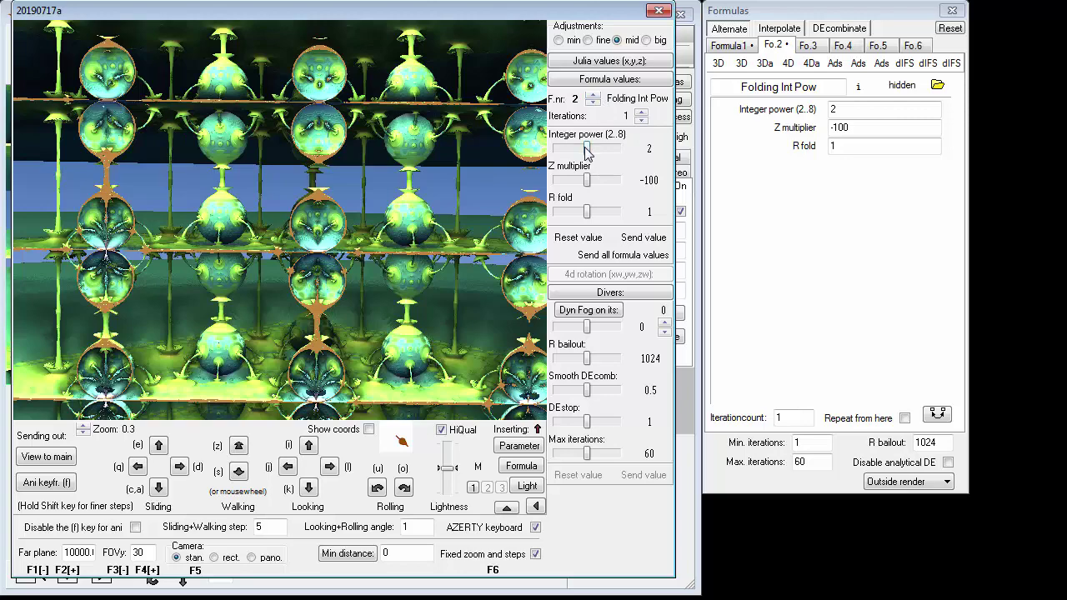
pyautogui.moveTo(587, 150)
pyautogui.mouseDown()
pyautogui.moveTo(615, 151)
pyautogui.moveTo(597, 158)
pyautogui.moveTo(588, 148)
pyautogui.mouseUp()
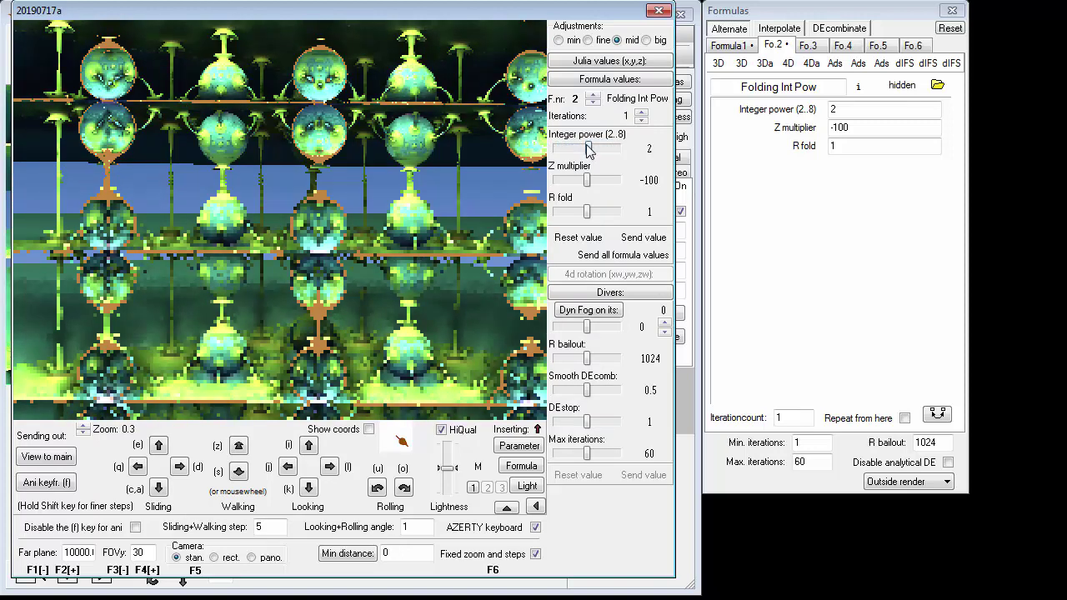
pyautogui.click(592, 103)
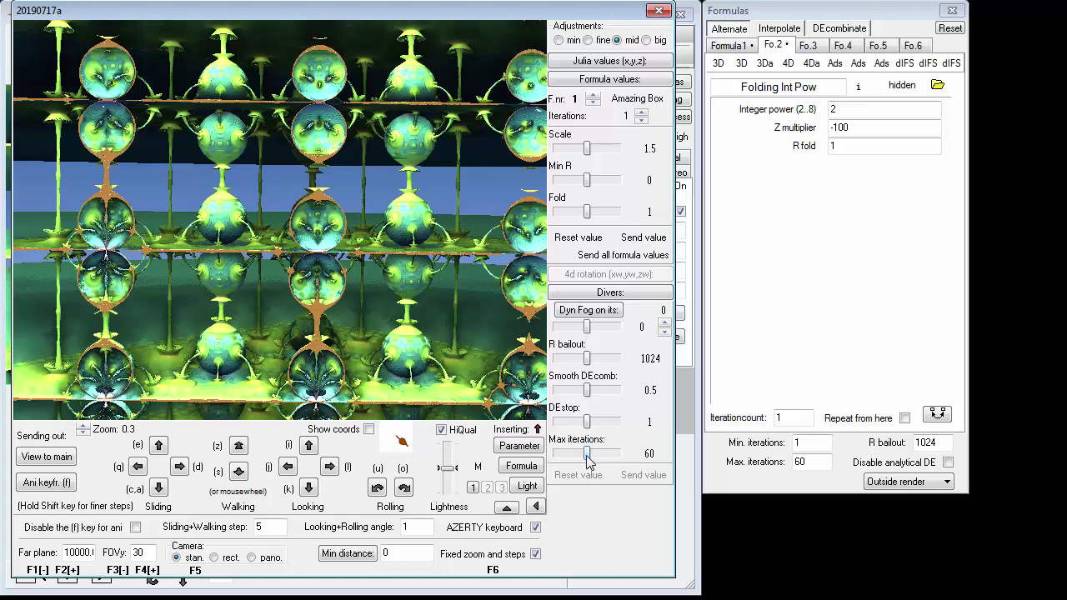
# Step: Test lower and higher Max iterations values, then restore Max iterations to 60
pyautogui.moveTo(587, 454); pyautogui.dragTo(571, 456)
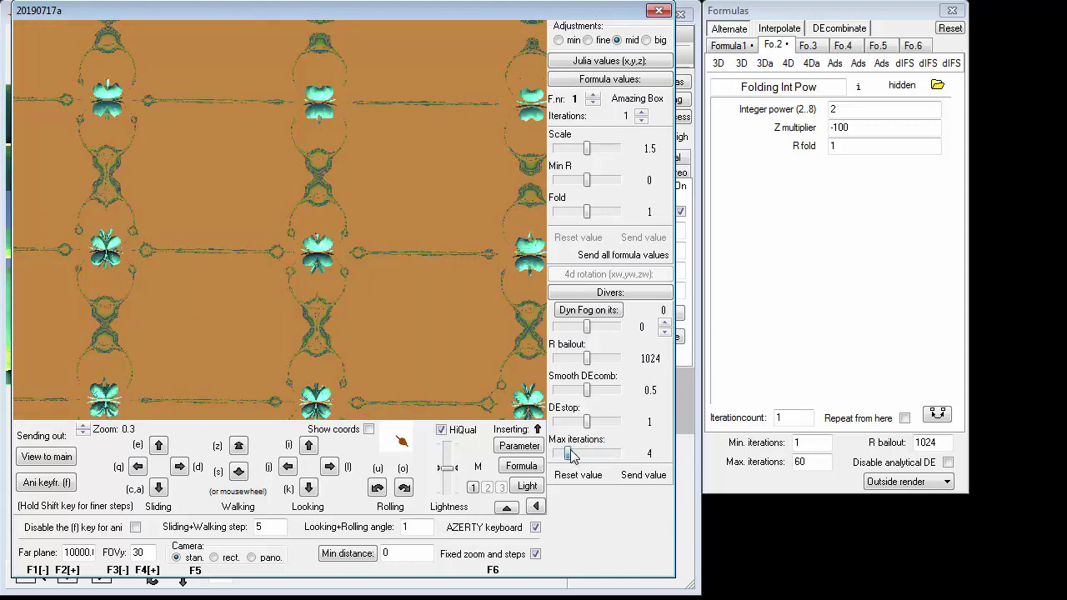
pyautogui.moveTo(572, 455); pyautogui.dragTo(585, 465)
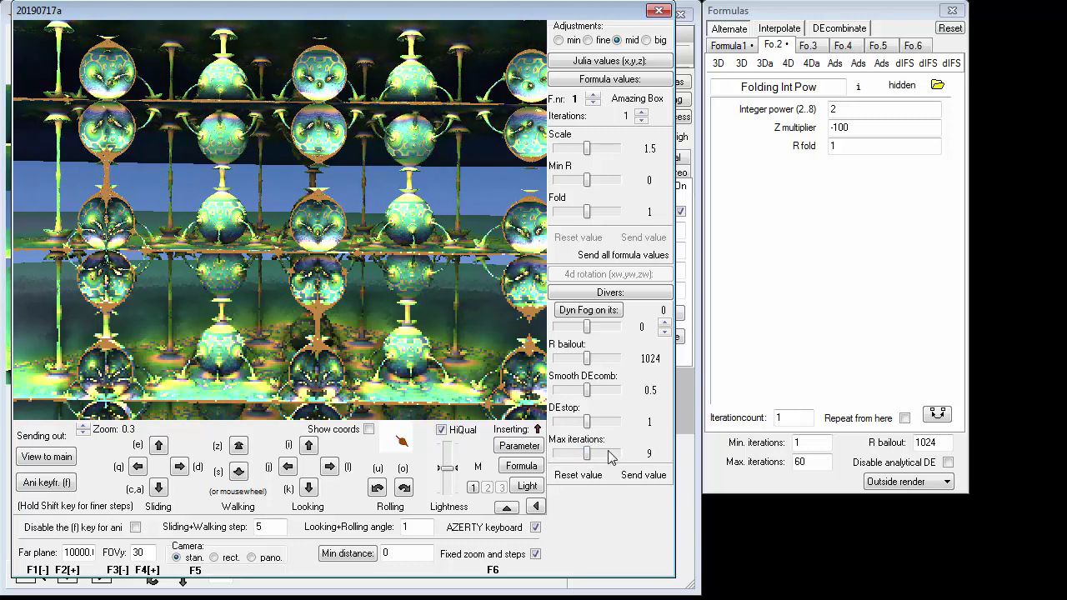
pyautogui.moveTo(588, 454); pyautogui.dragTo(573, 452)
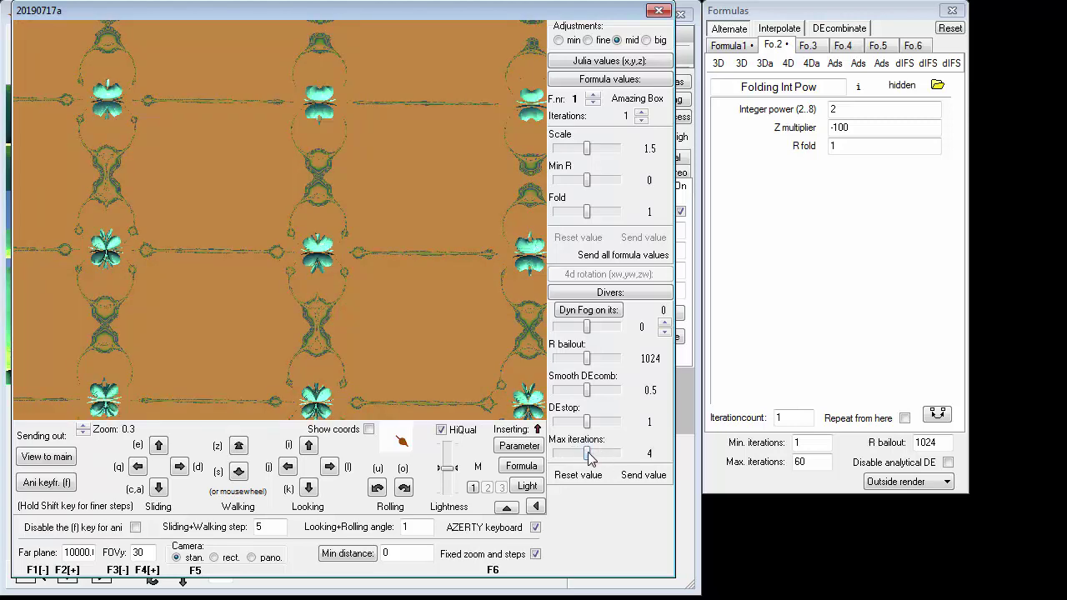
pyautogui.moveTo(590, 457); pyautogui.dragTo(598, 455)
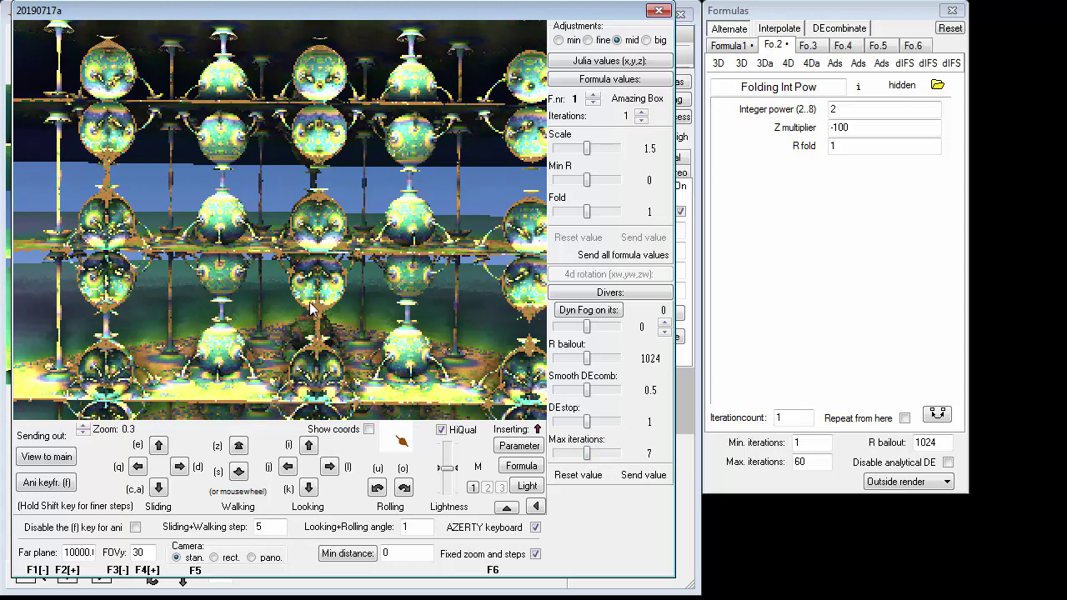
pyautogui.click(587, 475)
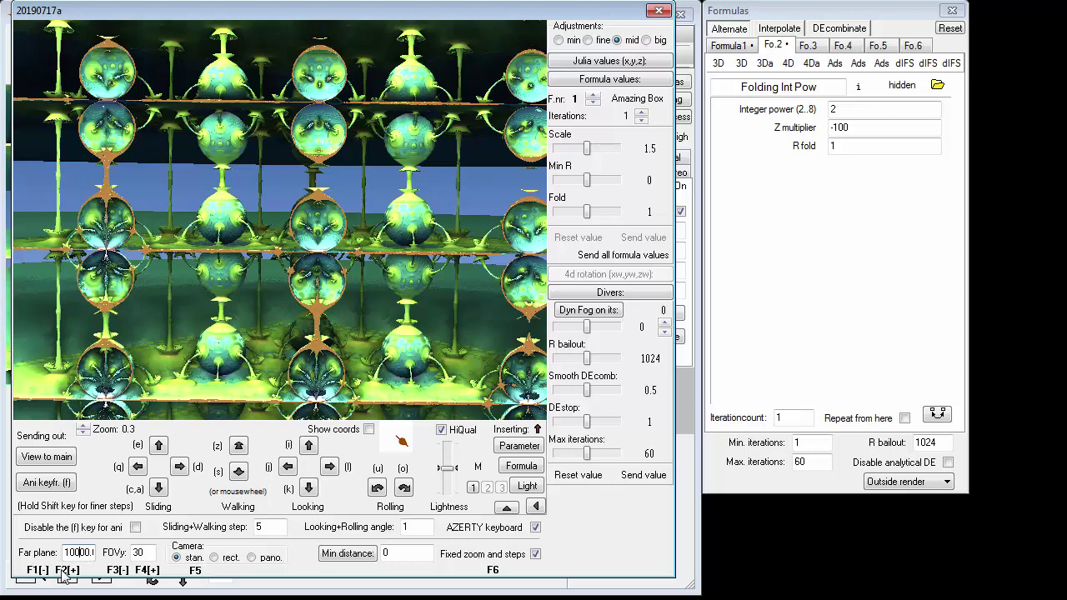
# Step: Set the far plane to 351.8, zoom to 4.794, and walk the camera close to one bulb
pyautogui.scroll(-5, 65, 575)
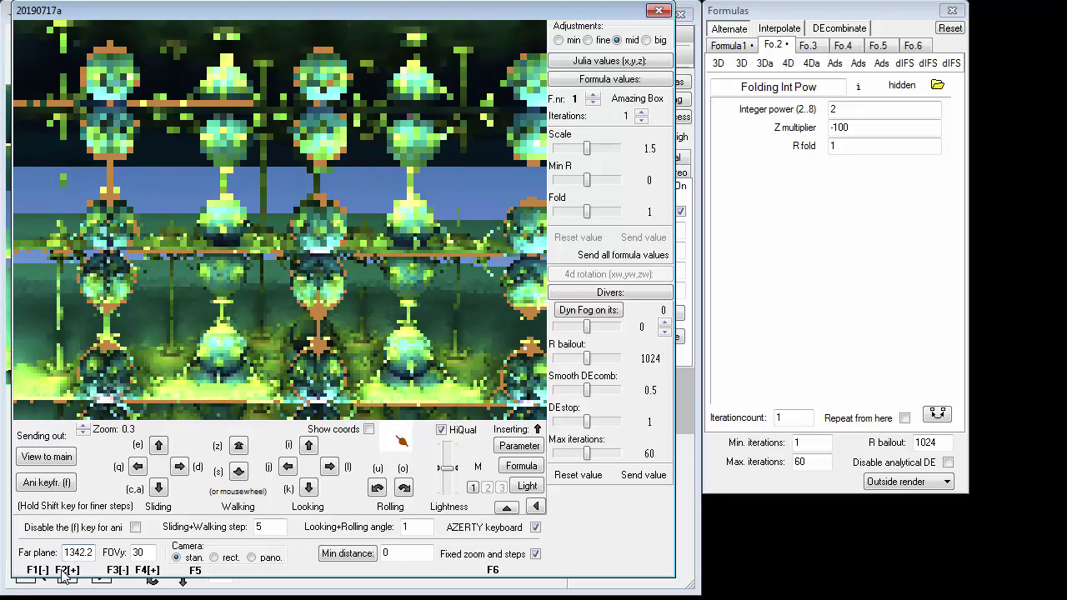
pyautogui.scroll(-4, 65, 575)
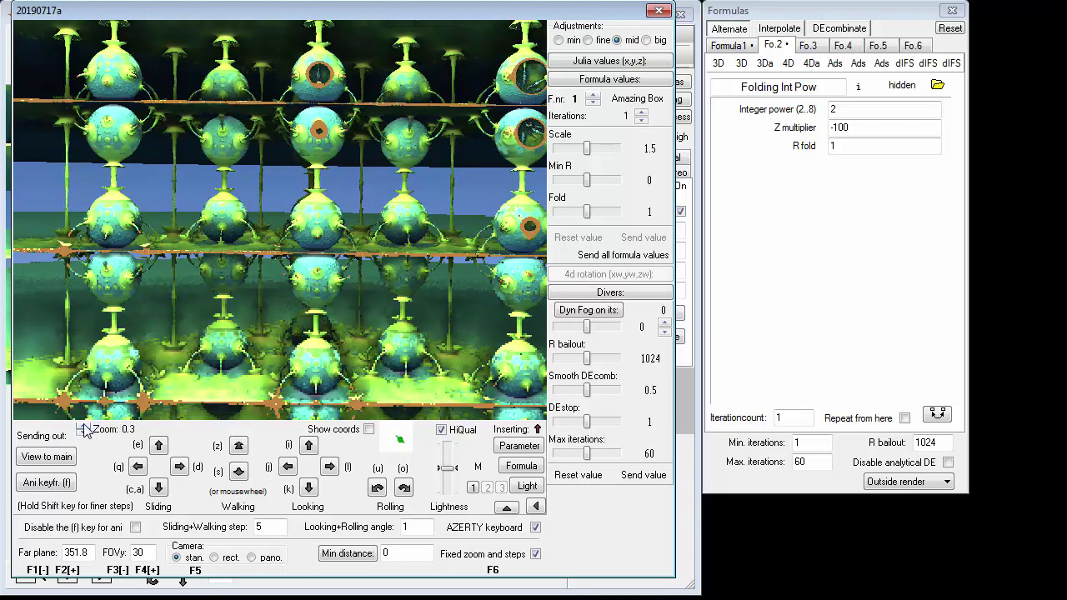
pyautogui.moveTo(82, 427); pyautogui.dragTo(83, 428)
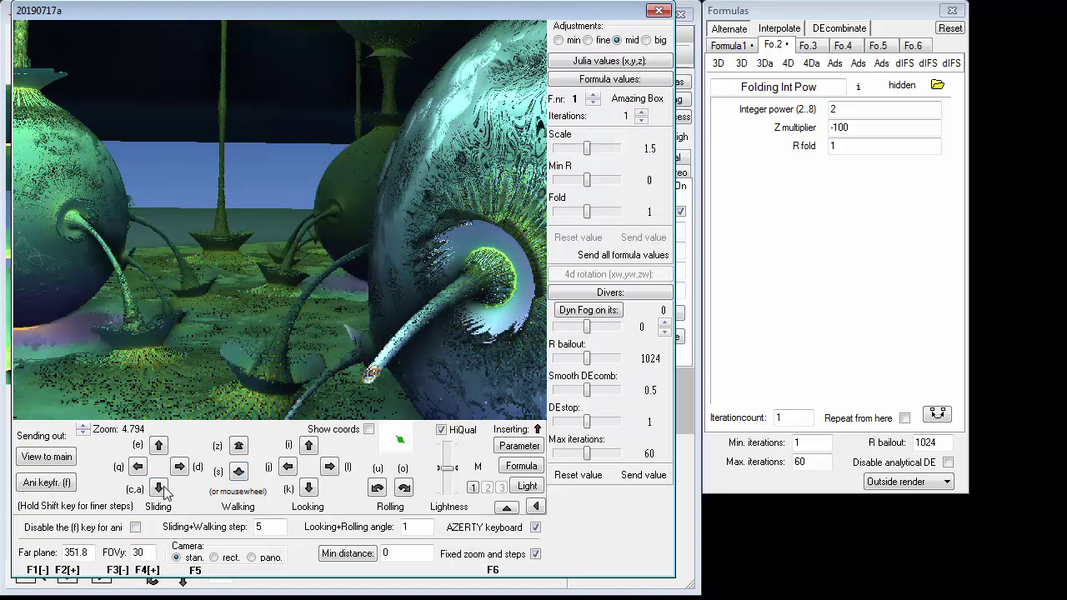
pyautogui.click(238, 447)
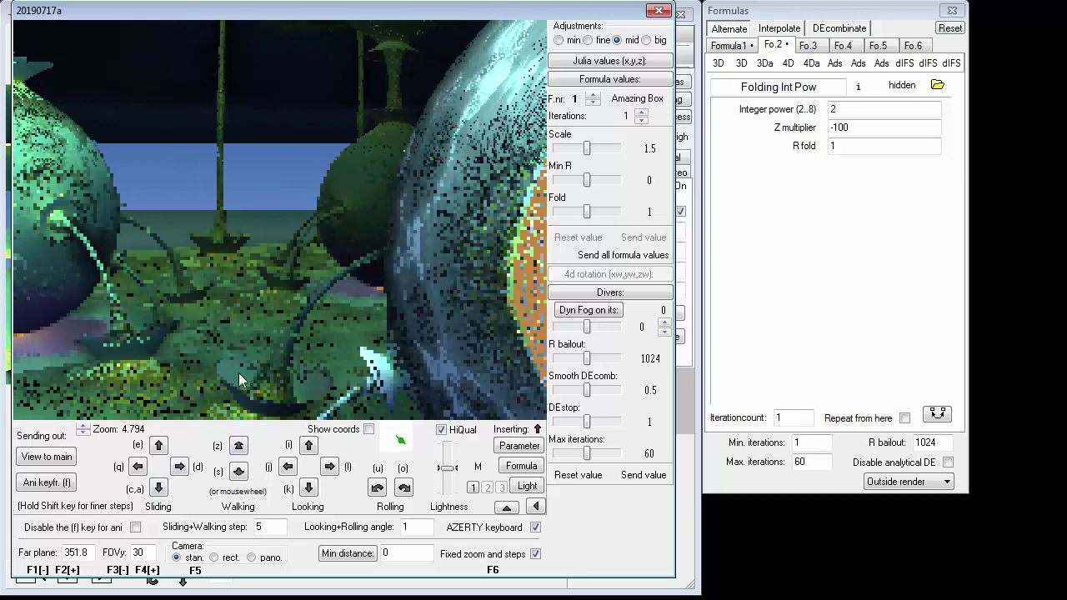
pyautogui.scroll(-1, 219, 345)
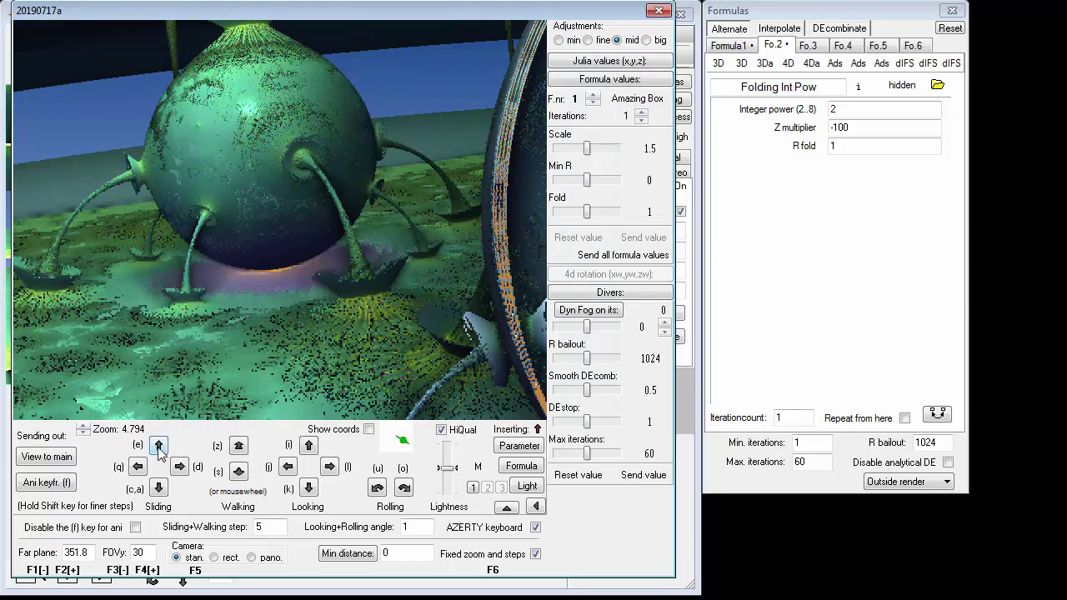
pyautogui.click(240, 447)
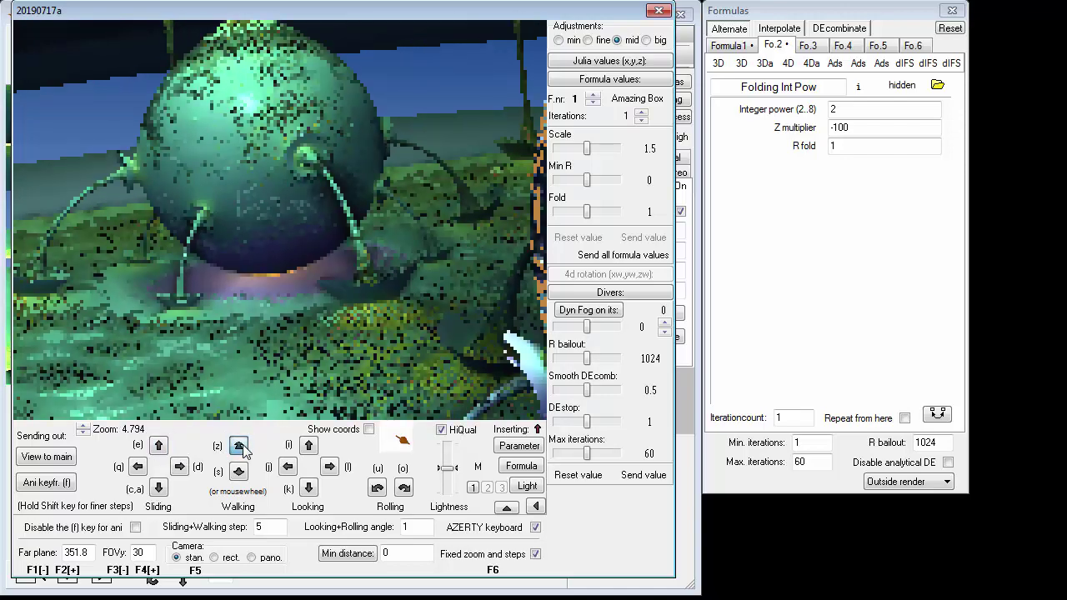
pyautogui.click(240, 446)
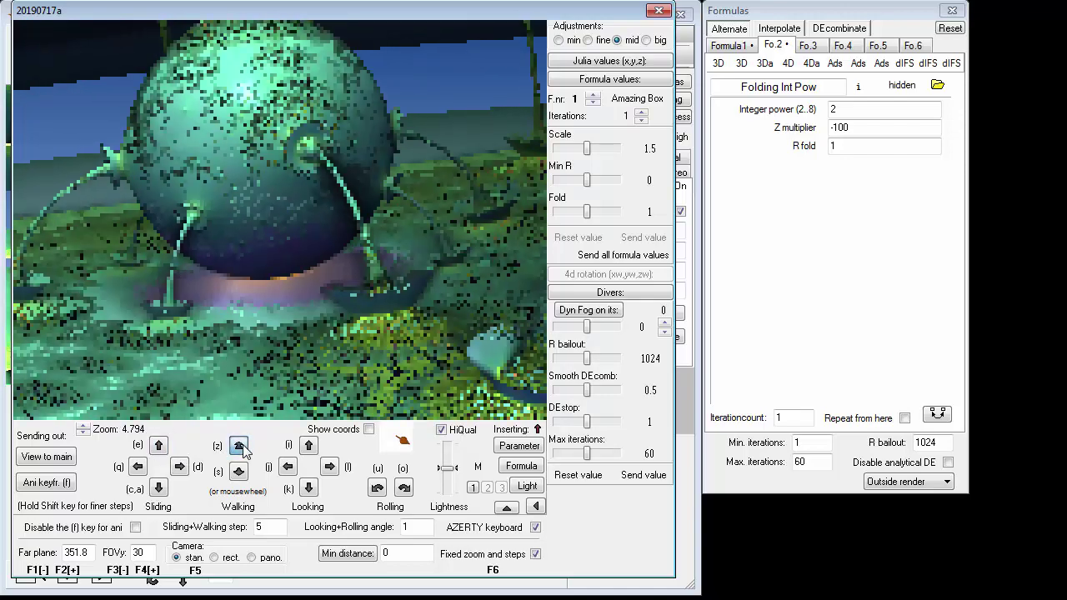
pyautogui.click(240, 446)
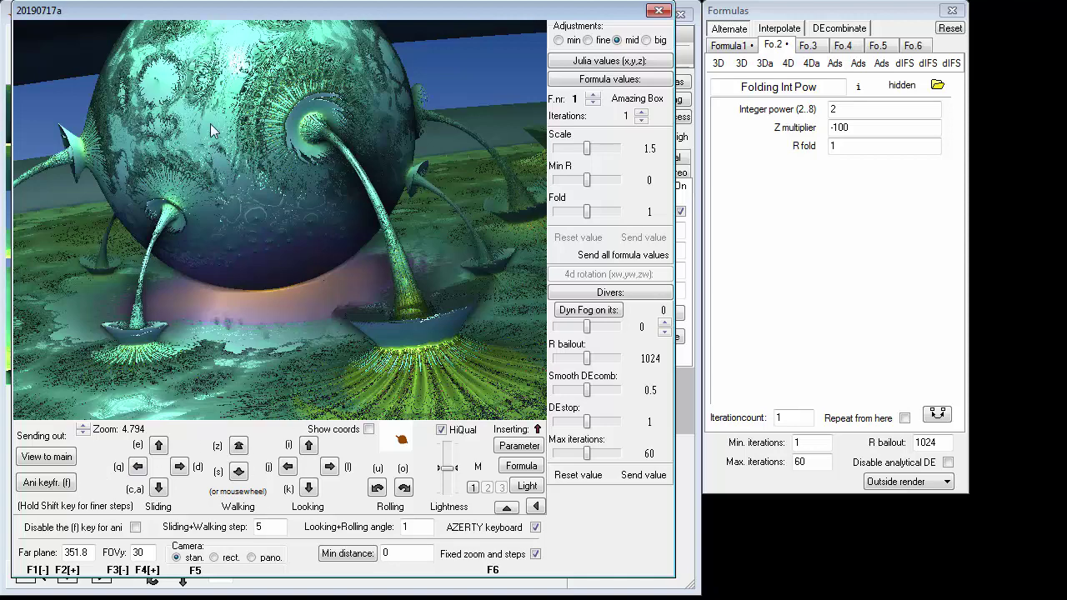
pyautogui.scroll(2, 140, 321)
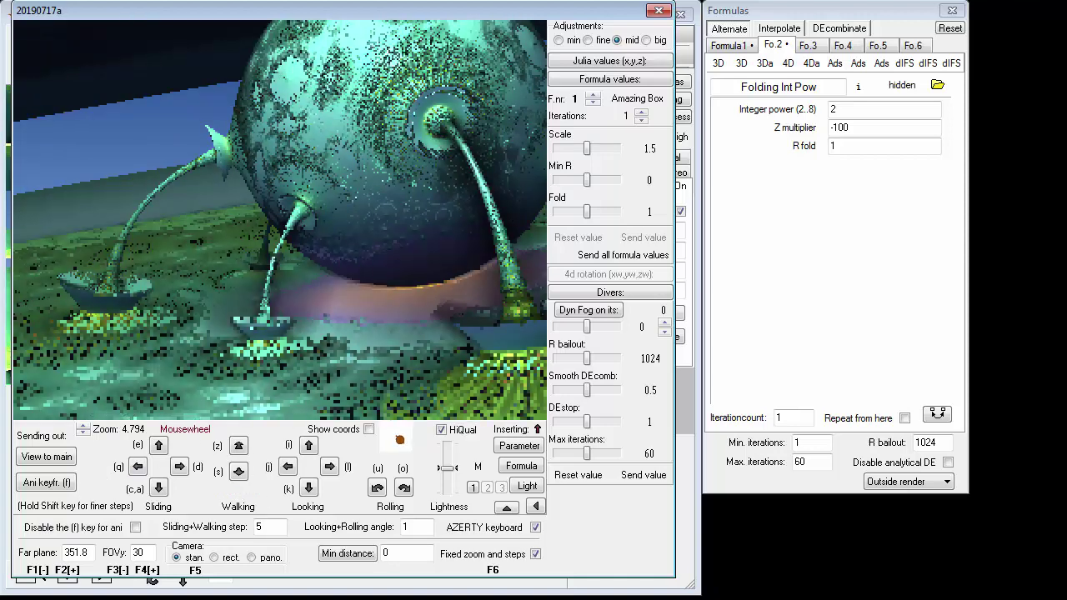
pyautogui.scroll(2, 140, 320)
pyautogui.scroll(-4, 295, 235)
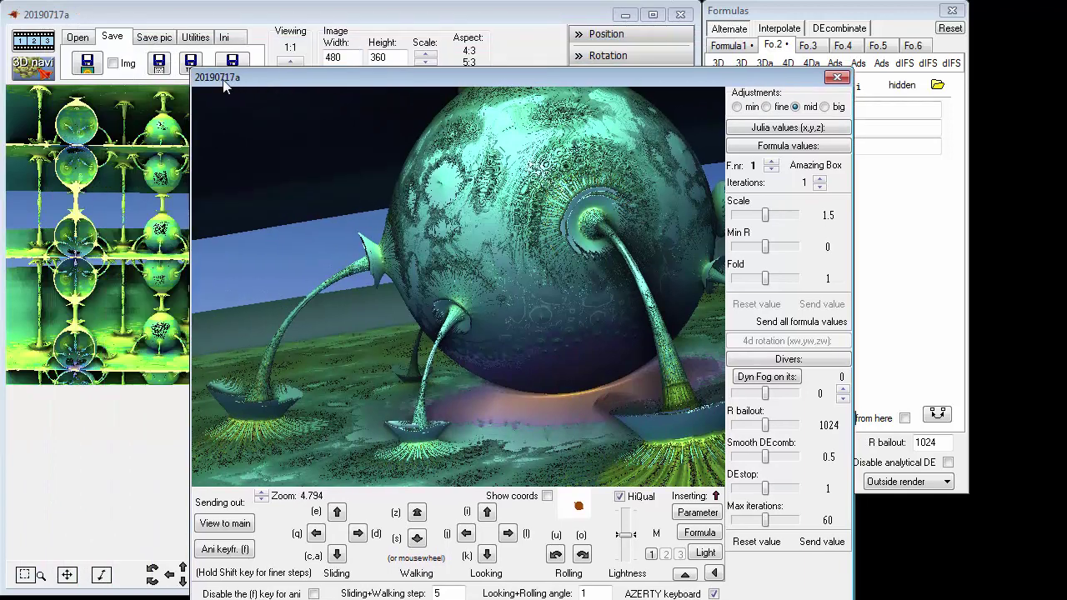
# Step: Store the bulb close-up as animation keyframe 2 and arrange the navigator and Animation maker windows
pyautogui.click(19, 66)
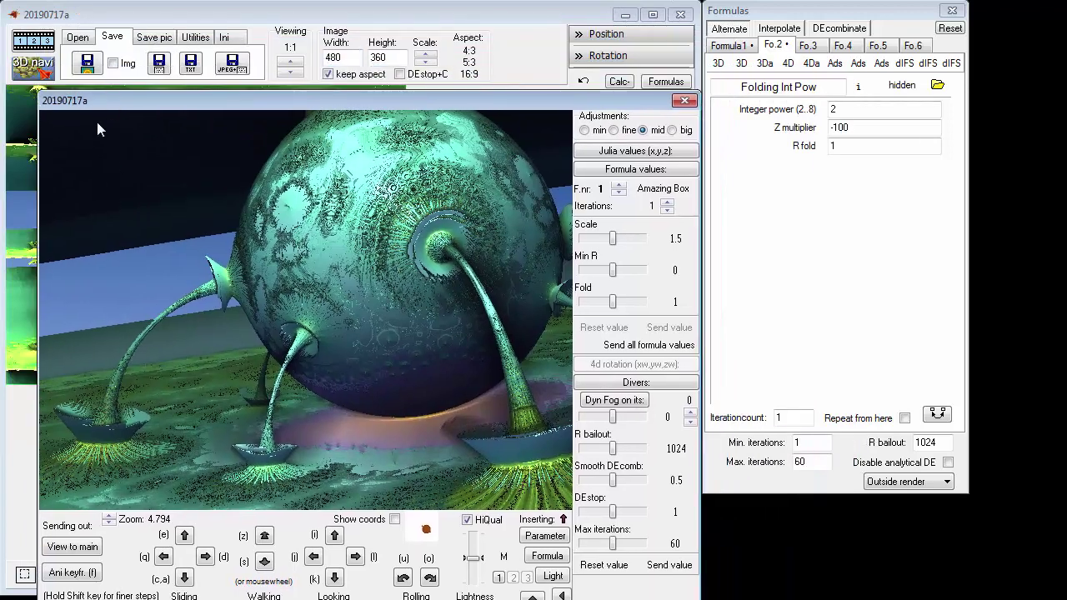
pyautogui.moveTo(85, 102); pyautogui.dragTo(109, 27)
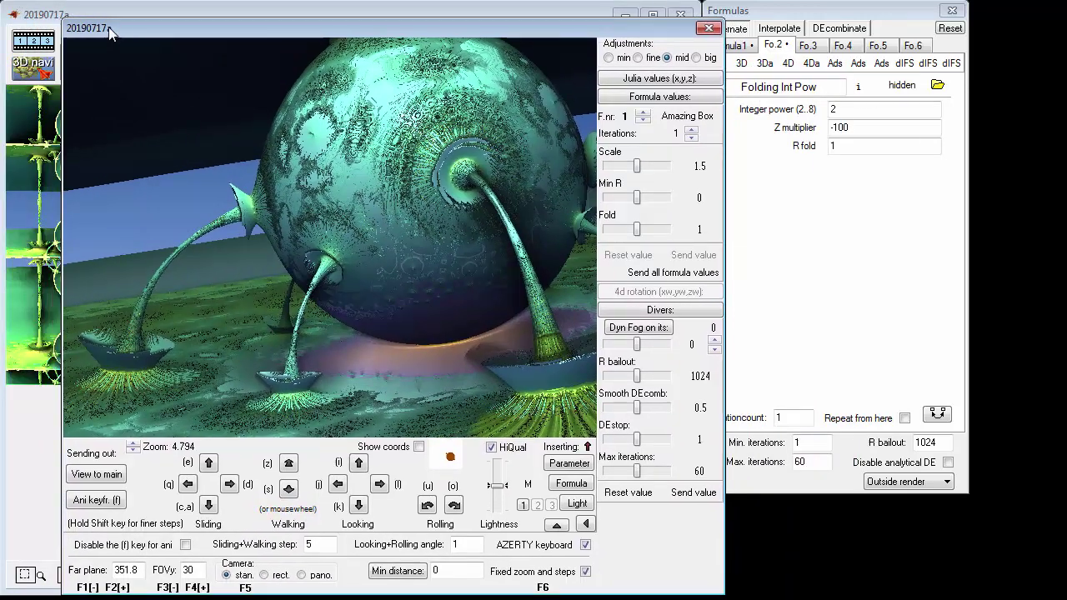
pyautogui.click(89, 502)
pyautogui.moveTo(0, 344); pyautogui.dragTo(174, 256)
pyautogui.moveTo(109, 256); pyautogui.dragTo(353, 203)
pyautogui.moveTo(286, 206); pyautogui.dragTo(754, 250)
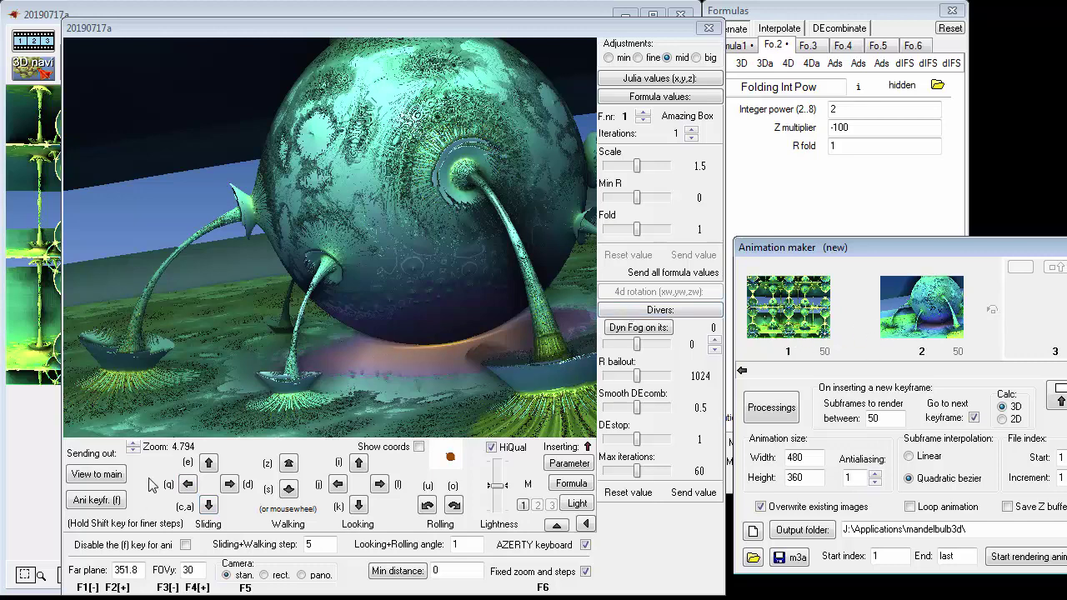
# Step: Fly forward to a wider two-bulb view and add it as keyframe 3, making 150 frames
pyautogui.scroll(2, 318, 324)
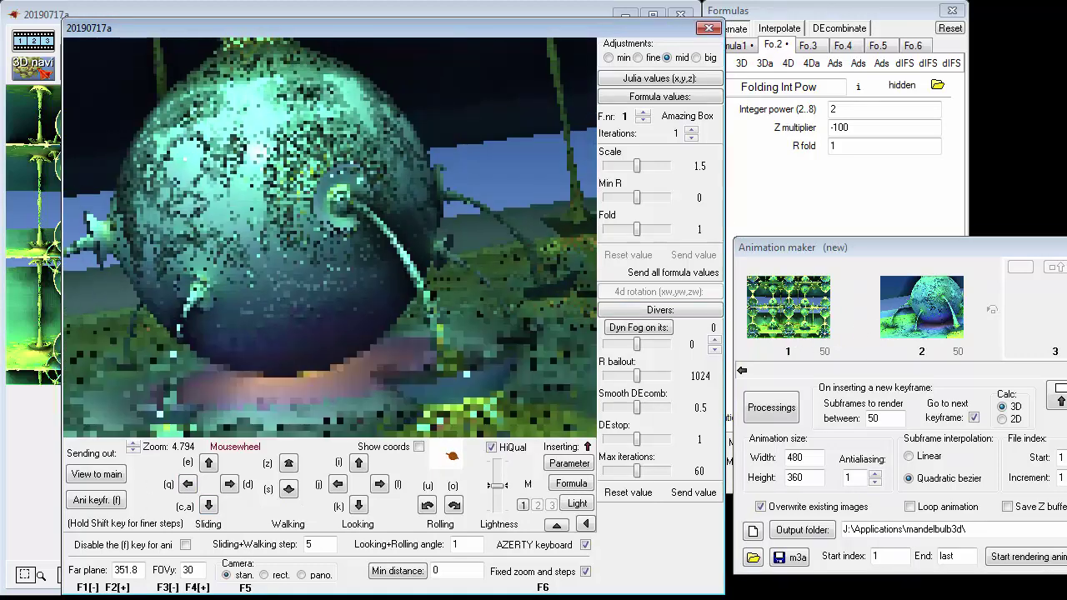
pyautogui.scroll(3, 331, 238)
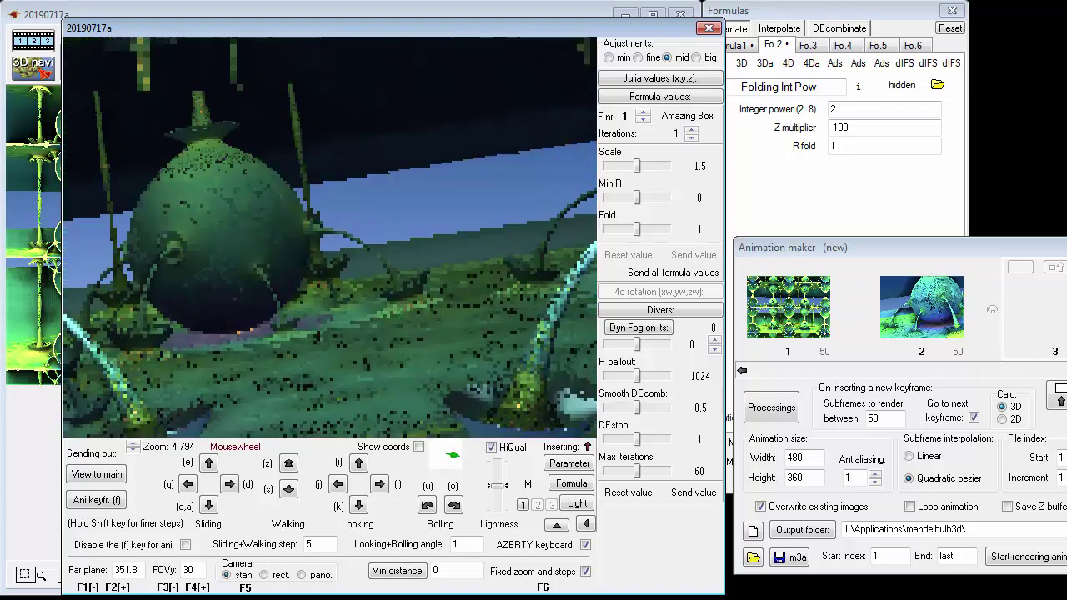
pyautogui.scroll(4, 331, 238)
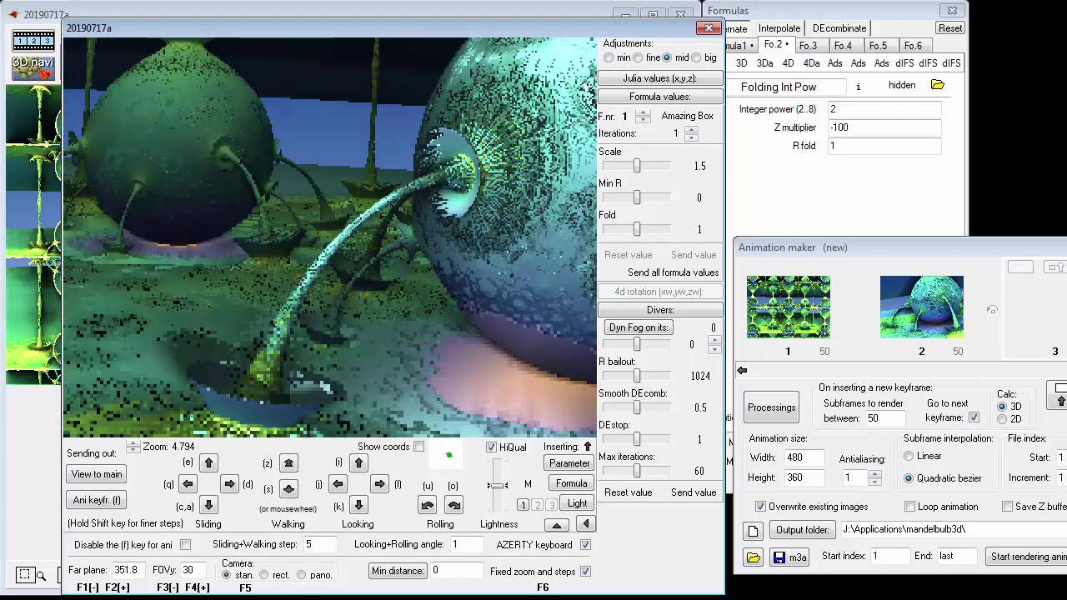
pyautogui.scroll(5, 352, 335)
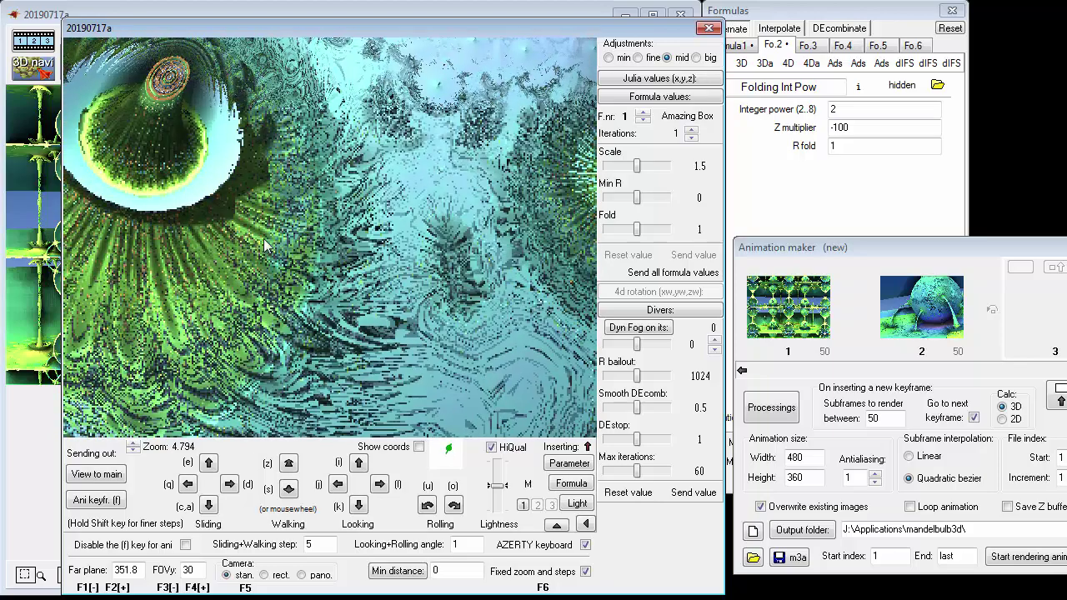
pyautogui.scroll(3, 215, 144)
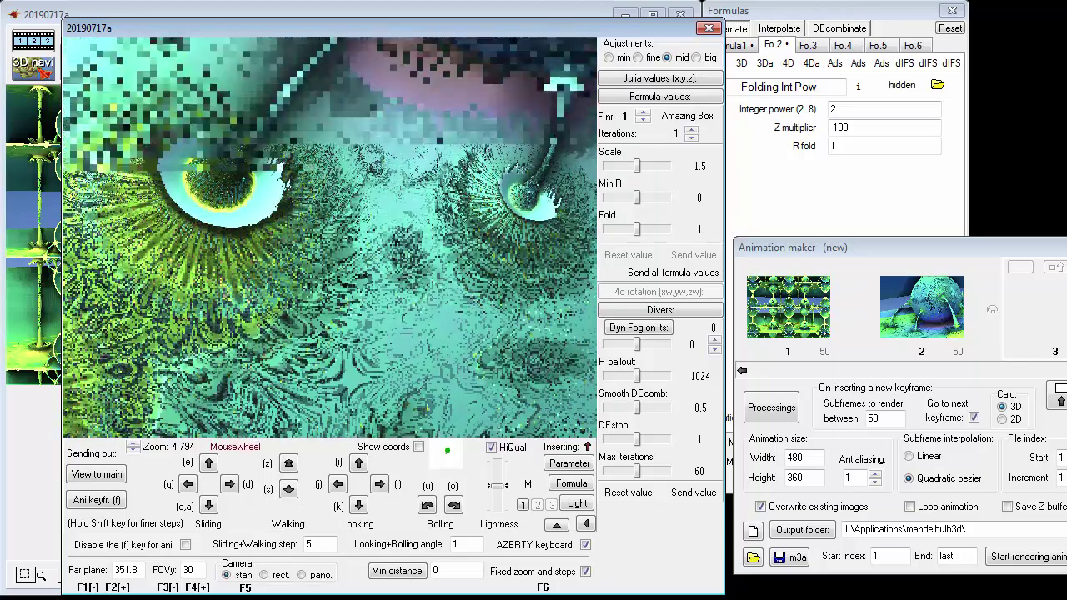
pyautogui.scroll(4, 331, 238)
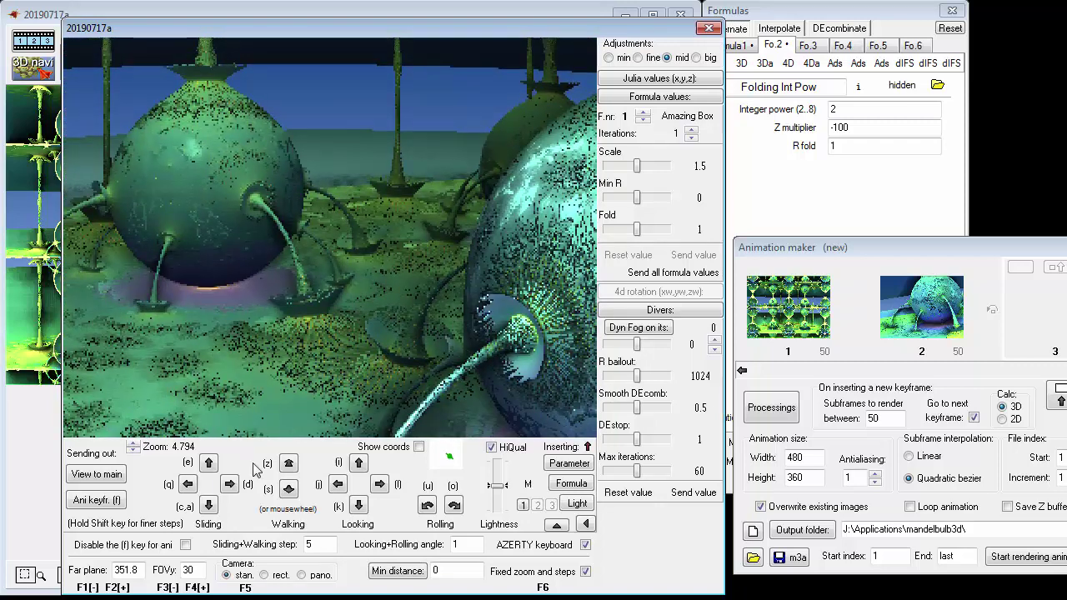
pyautogui.click(94, 500)
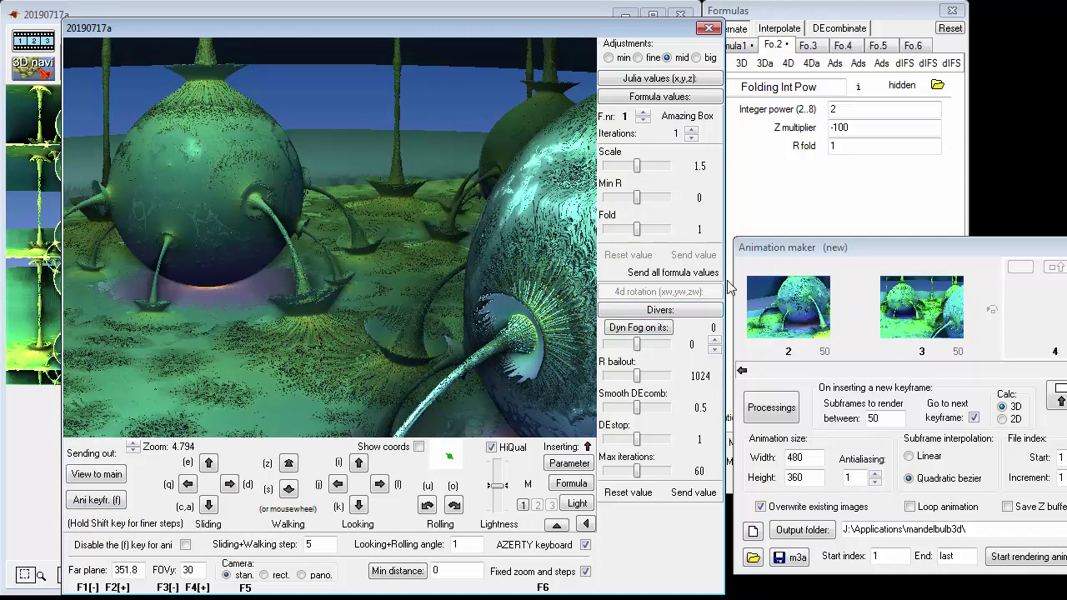
pyautogui.moveTo(769, 255); pyautogui.dragTo(201, 255)
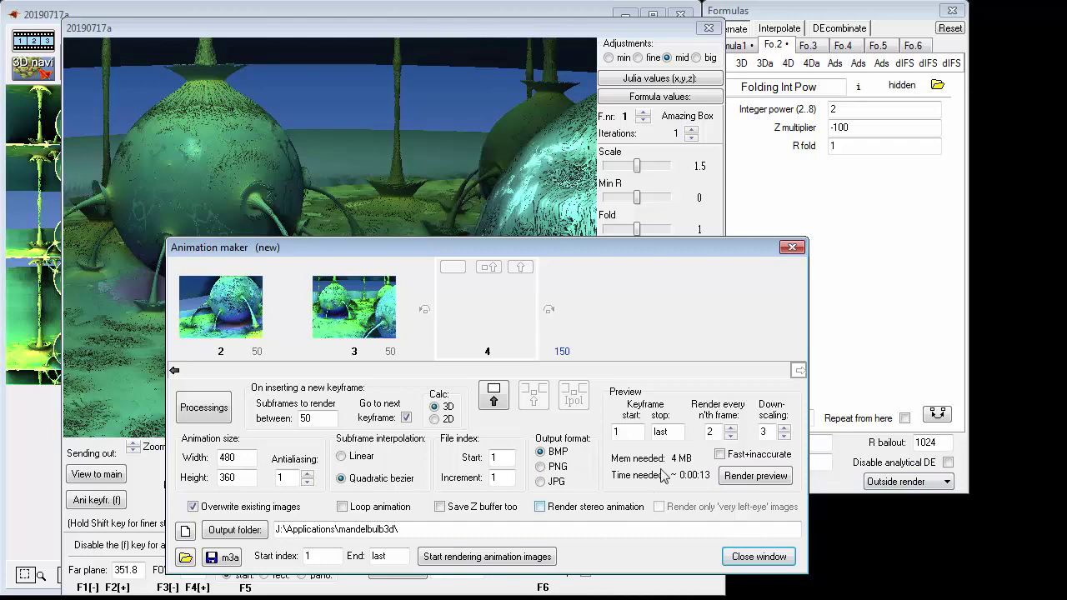
# Step: Close the animation maker and 3D navigator and show formula 1, Amazing Box
pyautogui.click(792, 247)
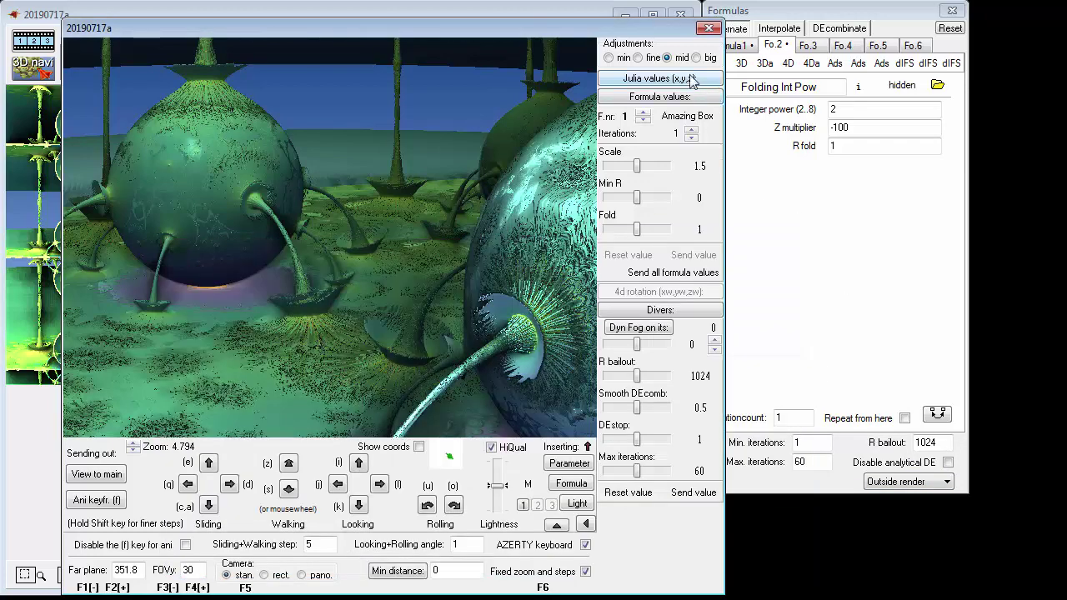
pyautogui.click(708, 28)
pyautogui.click(728, 45)
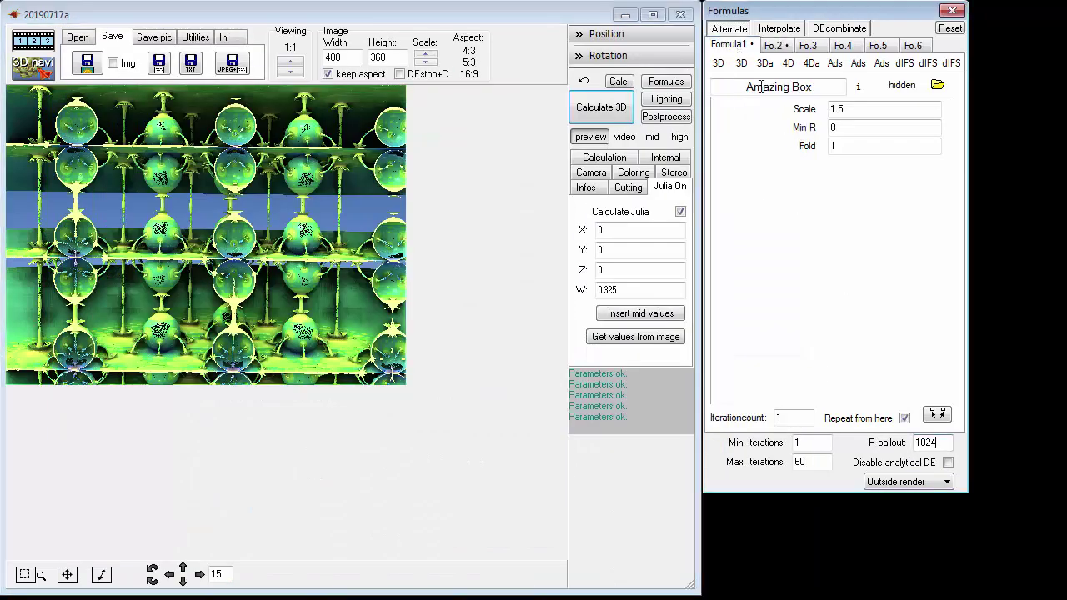
# Step: Browse the 3D and 3Da formula lists keeping Amazing Box, then show formula 2, Folding Int Pow
pyautogui.click(719, 64)
pyautogui.press('Down')
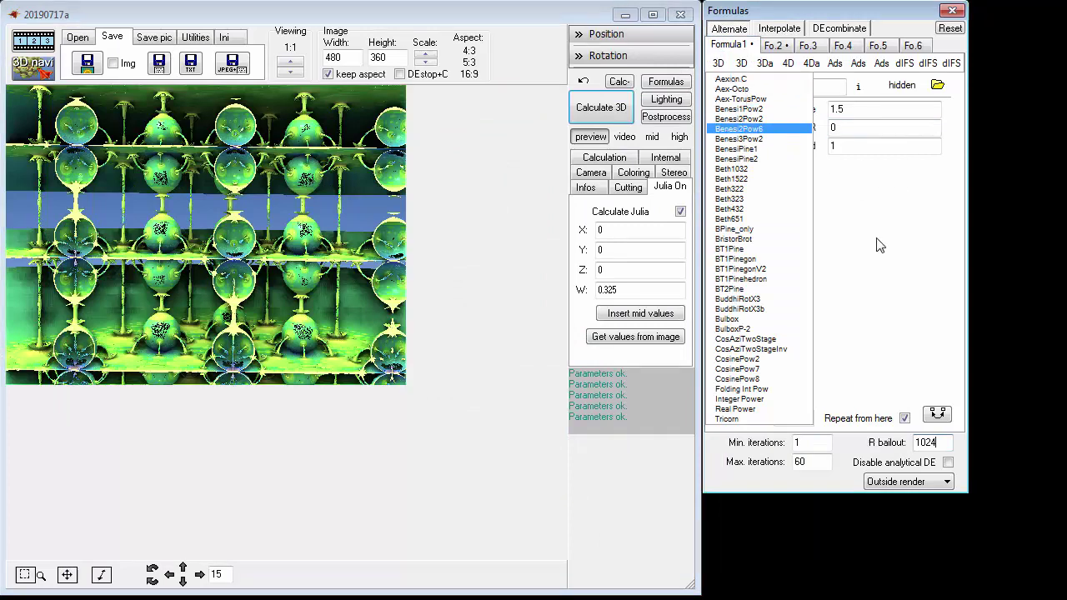
pyautogui.click(493, 368)
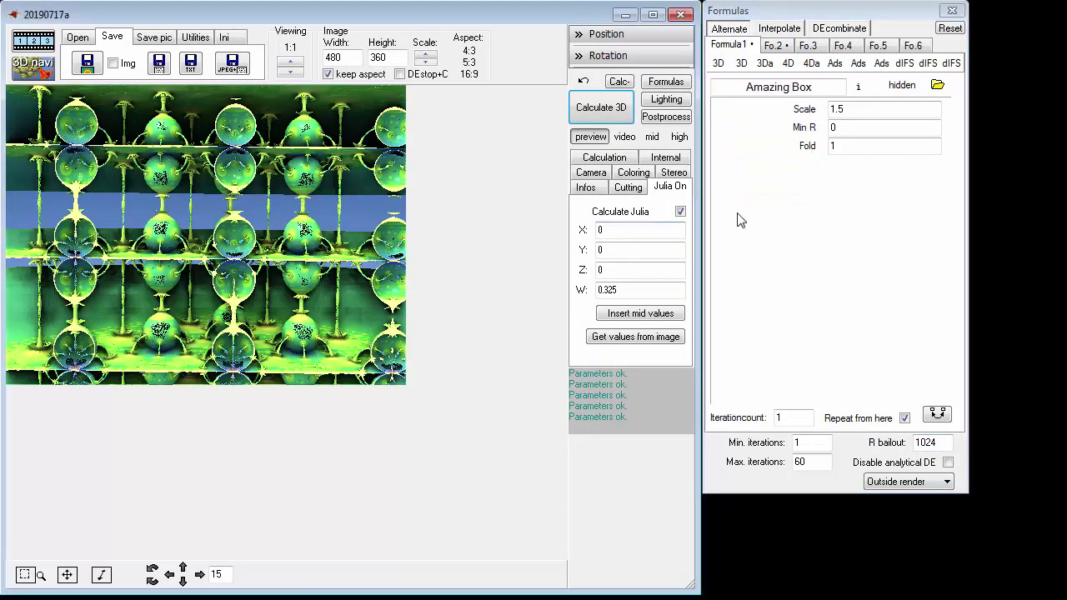
pyautogui.click(764, 64)
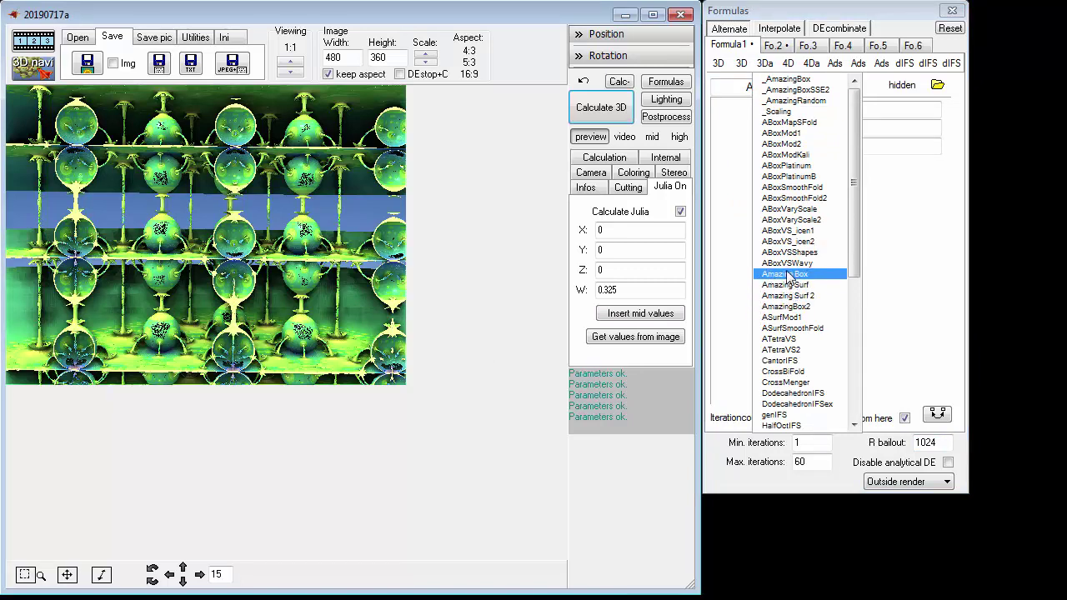
pyautogui.click(914, 285)
pyautogui.click(582, 379)
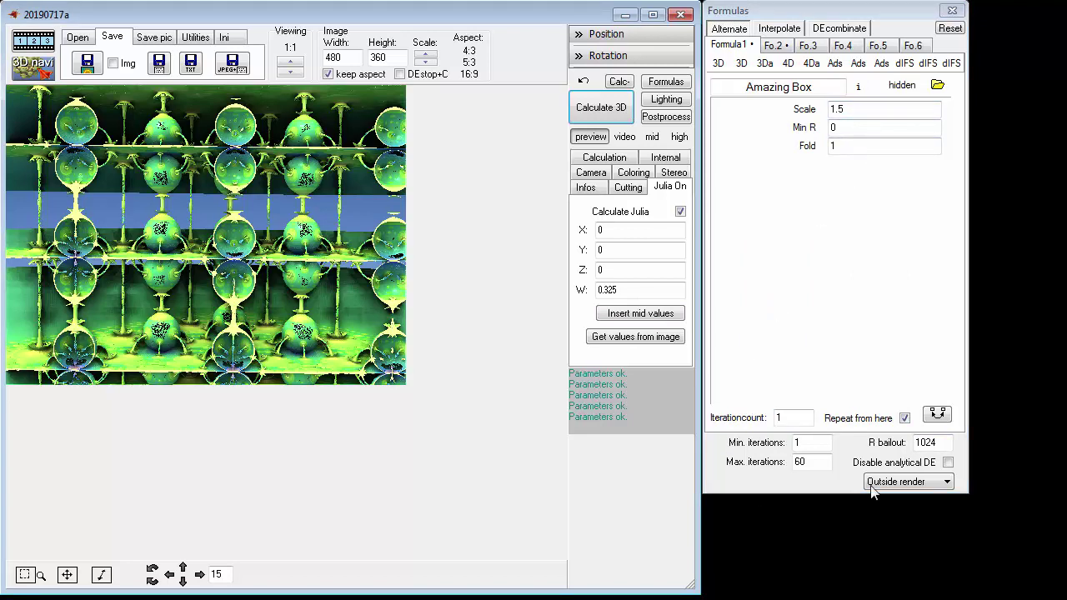
pyautogui.click(777, 87)
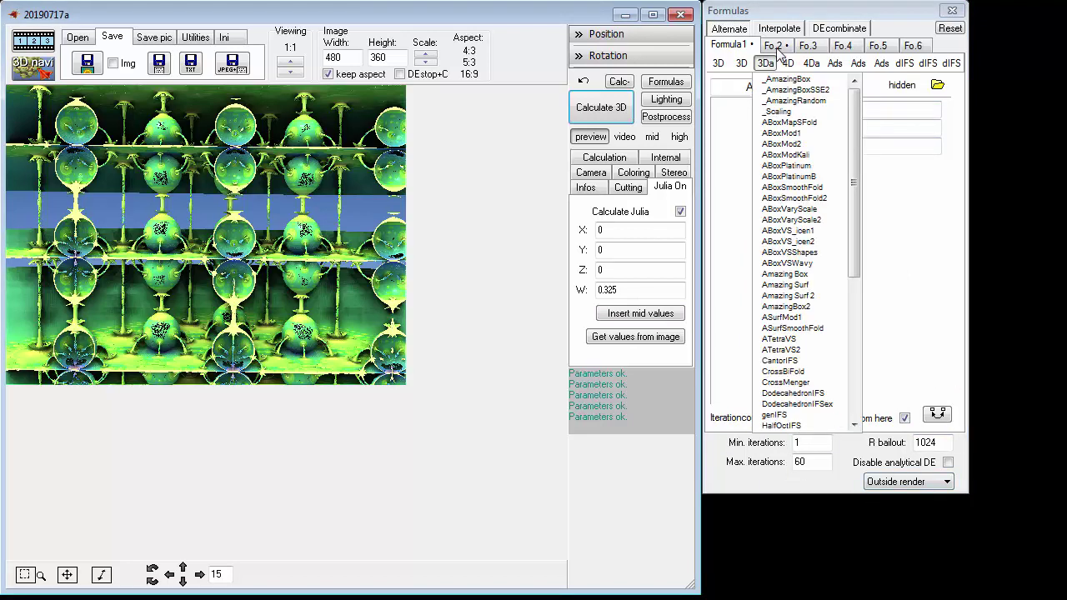
pyautogui.click(776, 47)
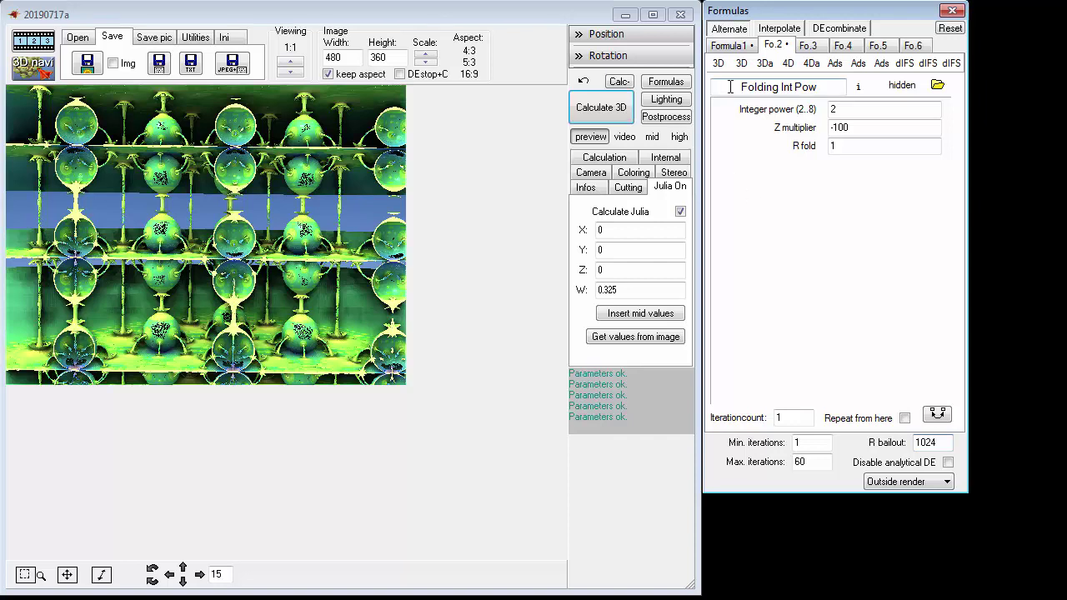
# Step: Browse slot 2's formula list leaving Folding Int Pow in place, then switch back to Amazing Box
pyautogui.click(780, 87)
pyautogui.click(729, 59)
pyautogui.click(724, 82)
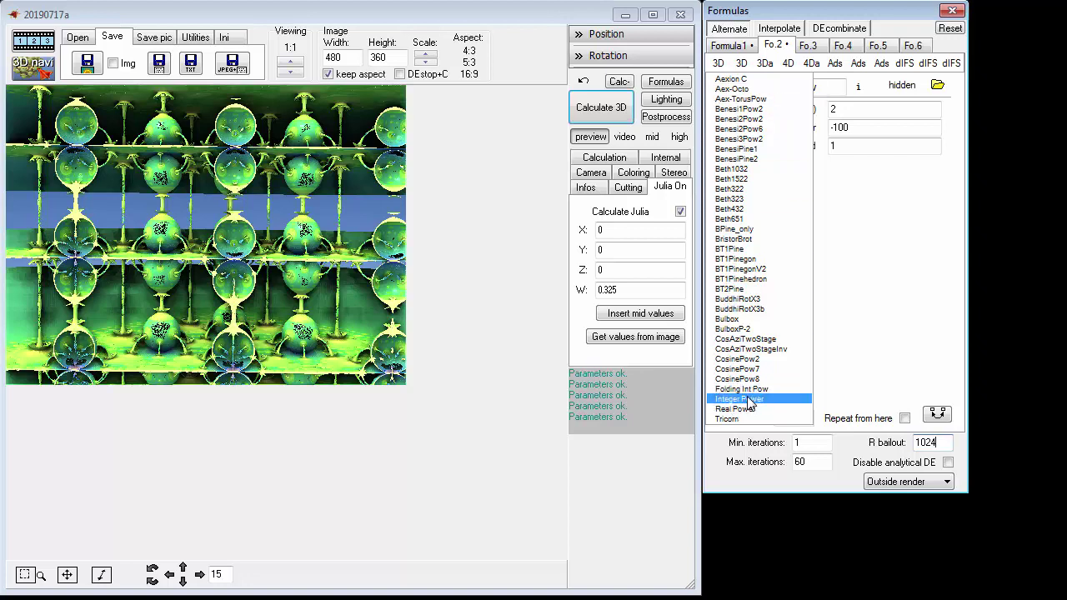
pyautogui.click(890, 206)
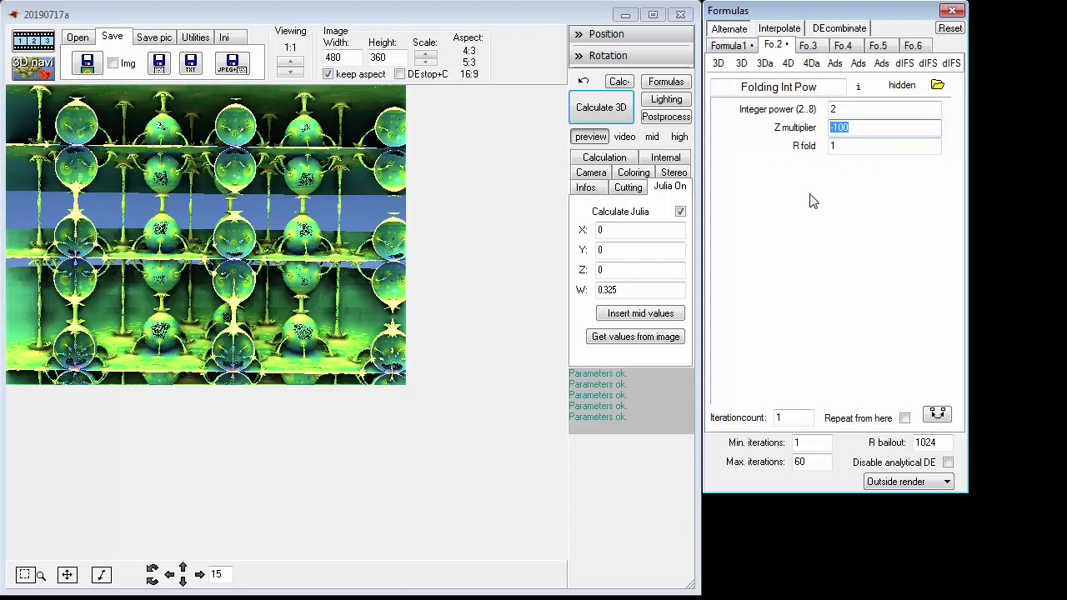
pyautogui.click(729, 46)
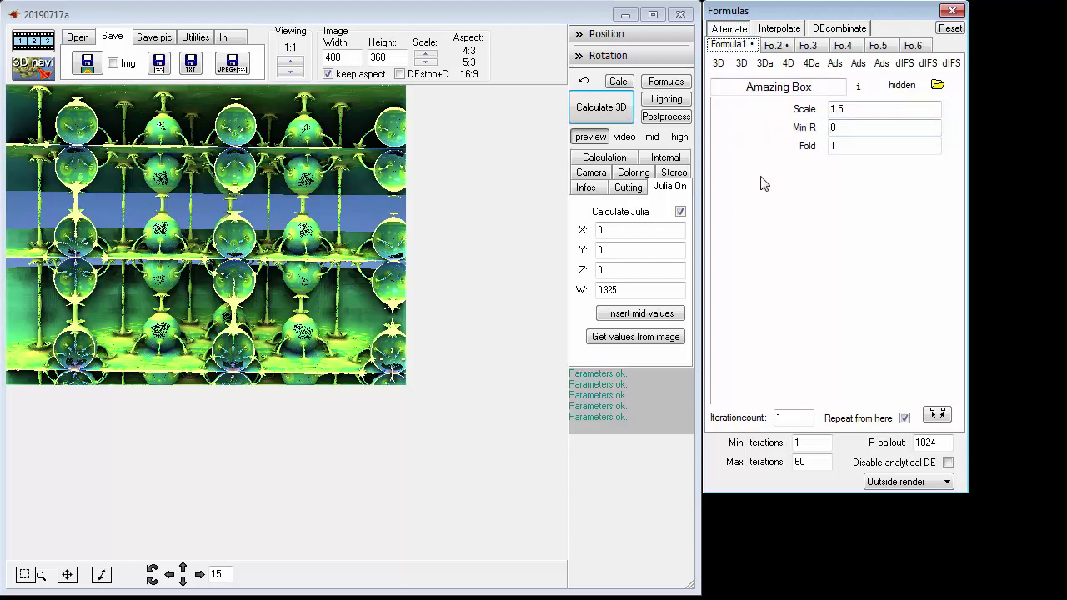
# Step: Peek at the 4D formula list without choosing, and redisplay Folding Int Pow (power 2, Z multiplier -100, R fold 1)
pyautogui.click(811, 65)
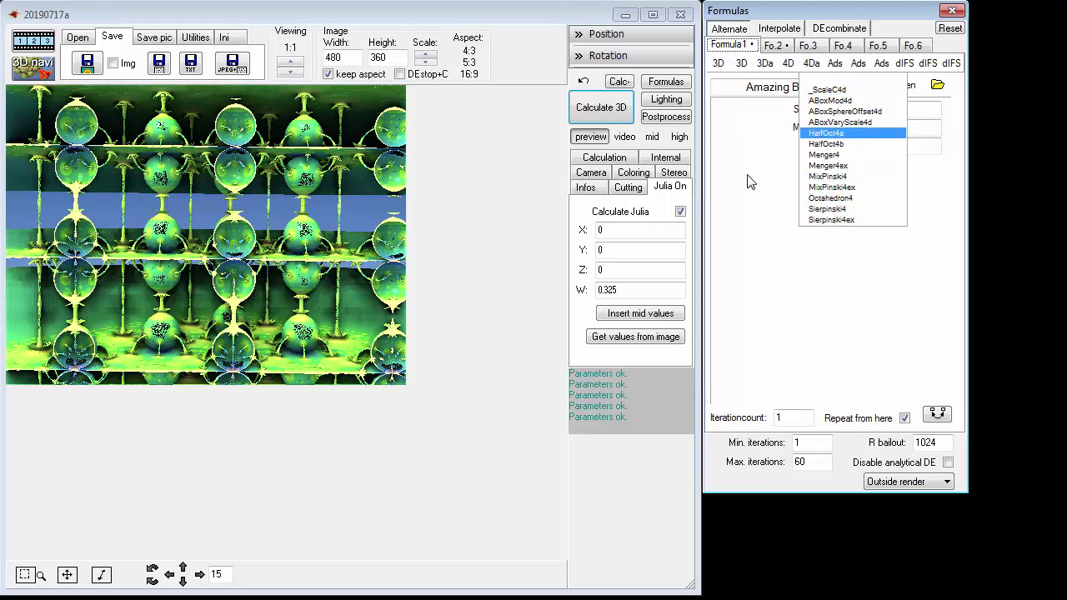
pyautogui.click(775, 46)
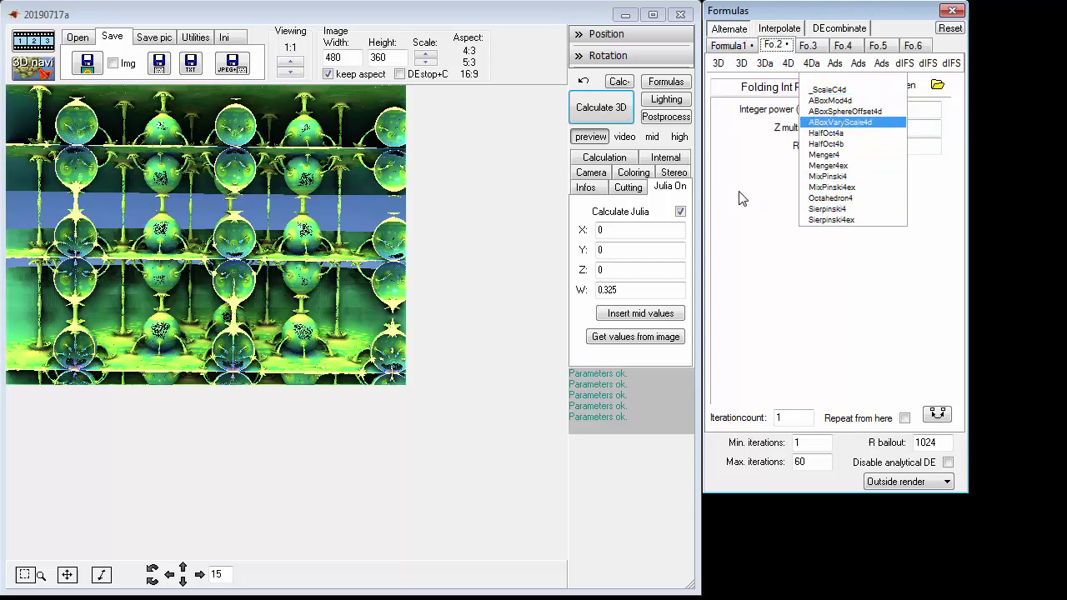
pyautogui.click(543, 309)
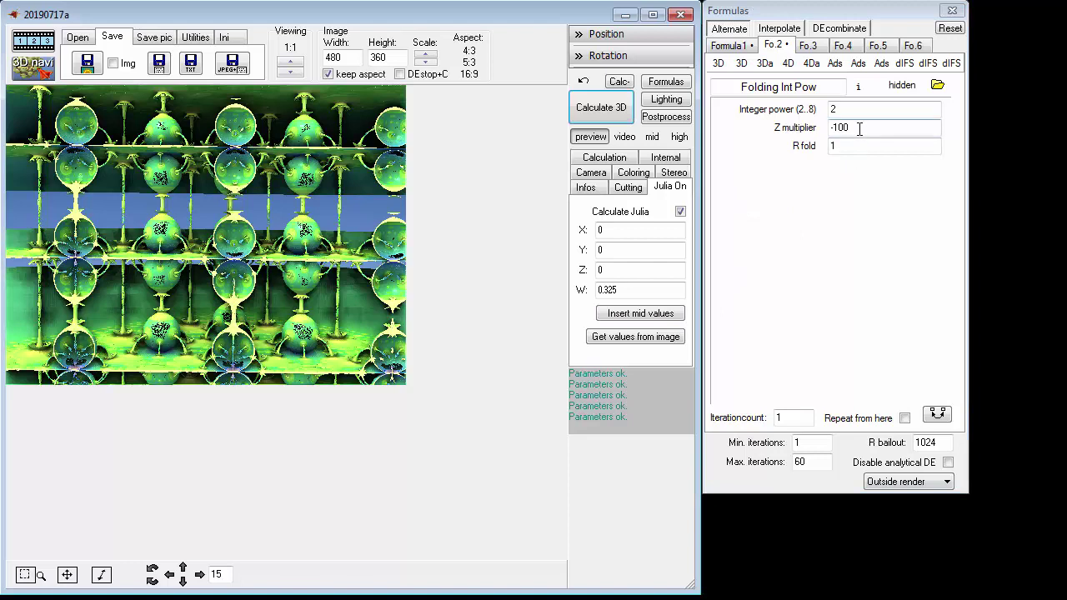